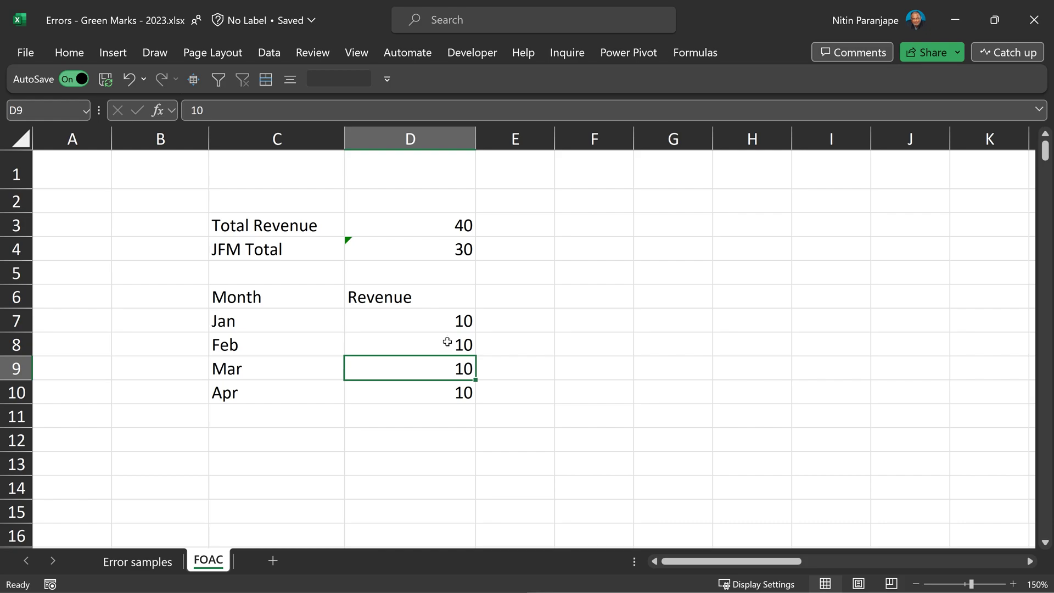
Ignore the omitted-adjacent-cells error on the JFM Total formula =SUM(D7:D9) in D4
{"action": "left_click", "coordinate": [367, 248]}
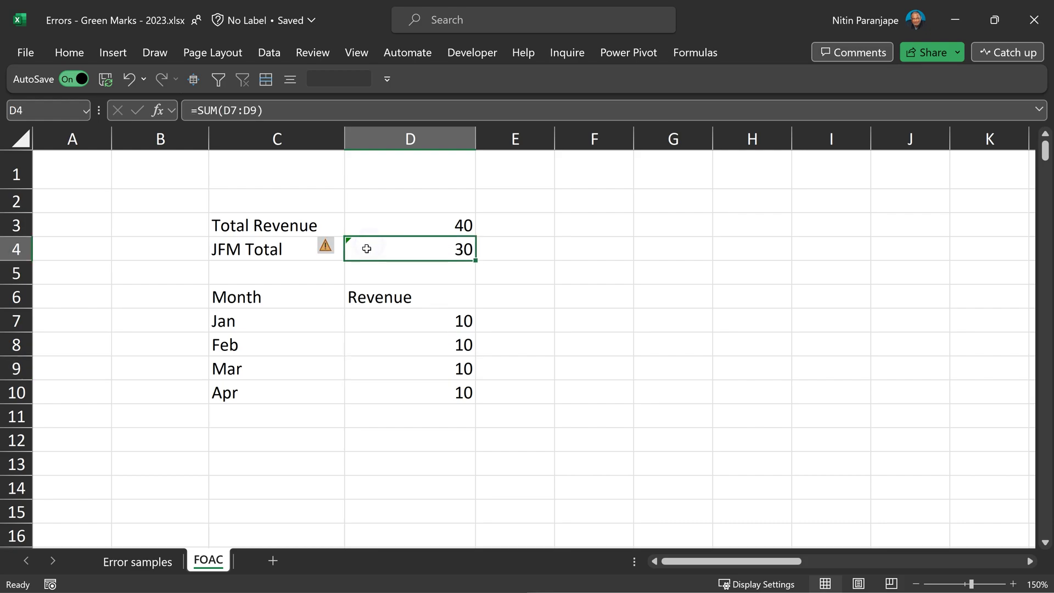
{"action": "left_click", "coordinate": [336, 254]}
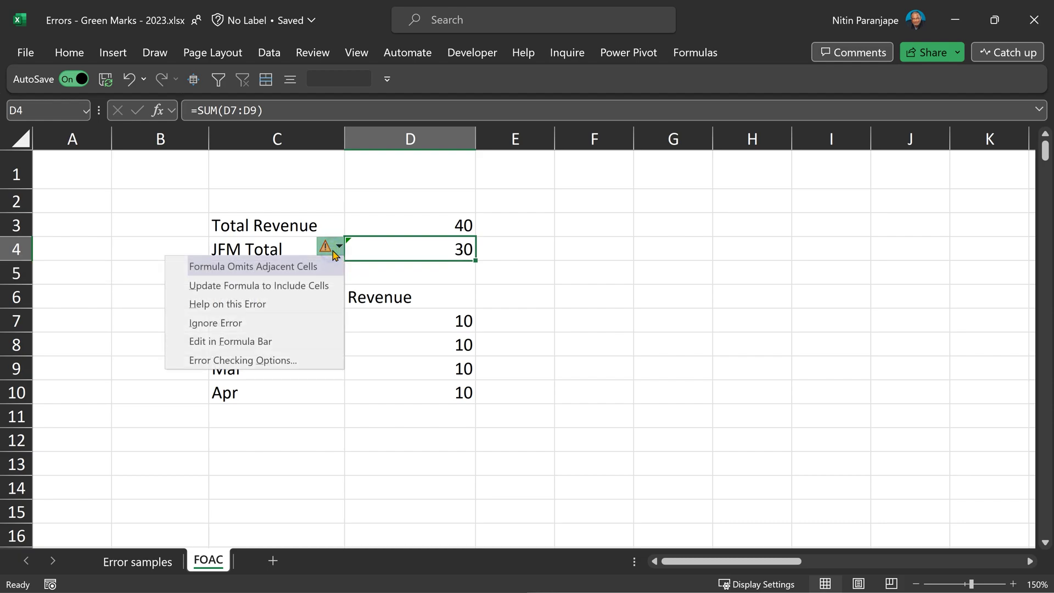
{"action": "left_click", "coordinate": [270, 325]}
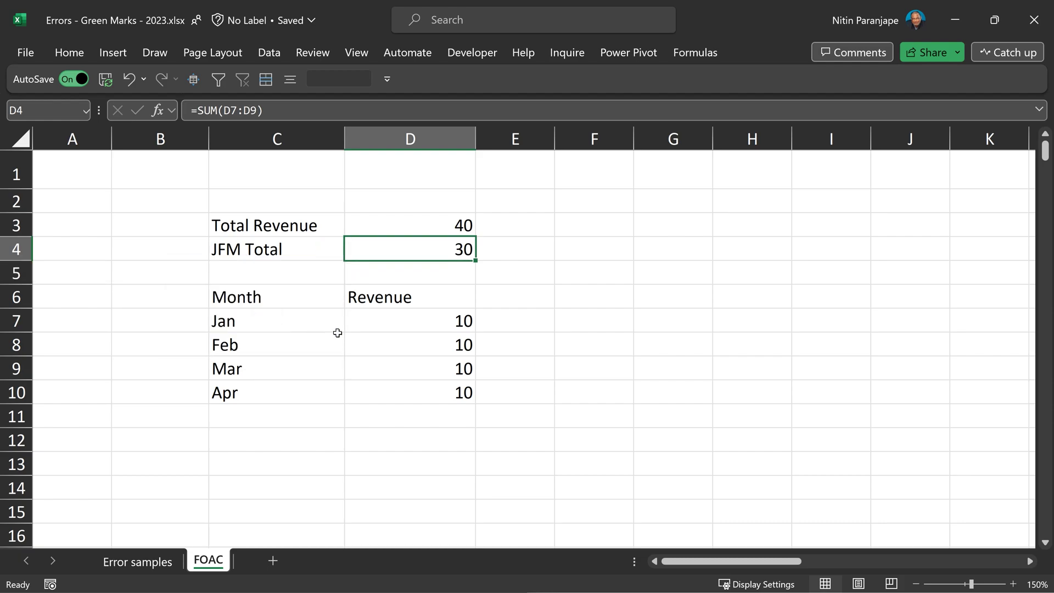
Undo Ignore Error so JFM Total's green error mark returns
{"action": "key", "text": "ctrl+z"}
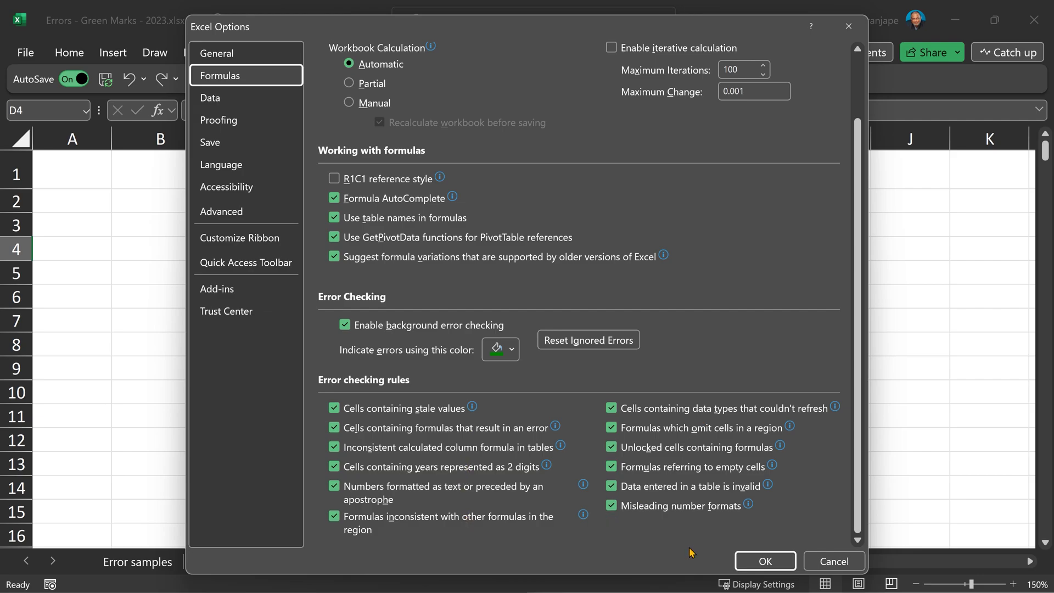
Close Excel Options and review the note attached to cell P3
{"action": "left_click", "coordinate": [765, 560]}
{"action": "left_click", "coordinate": [385, 327]}
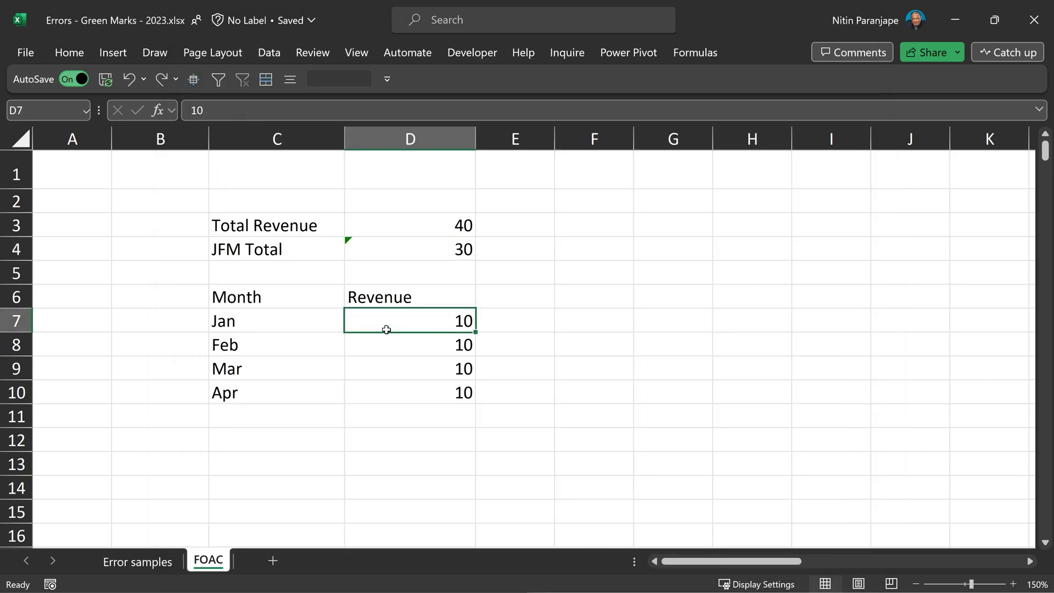
{"action": "scroll", "coordinate": [386, 328], "scroll_direction": "right", "scroll_amount": 6}
{"action": "left_click", "coordinate": [385, 327]}
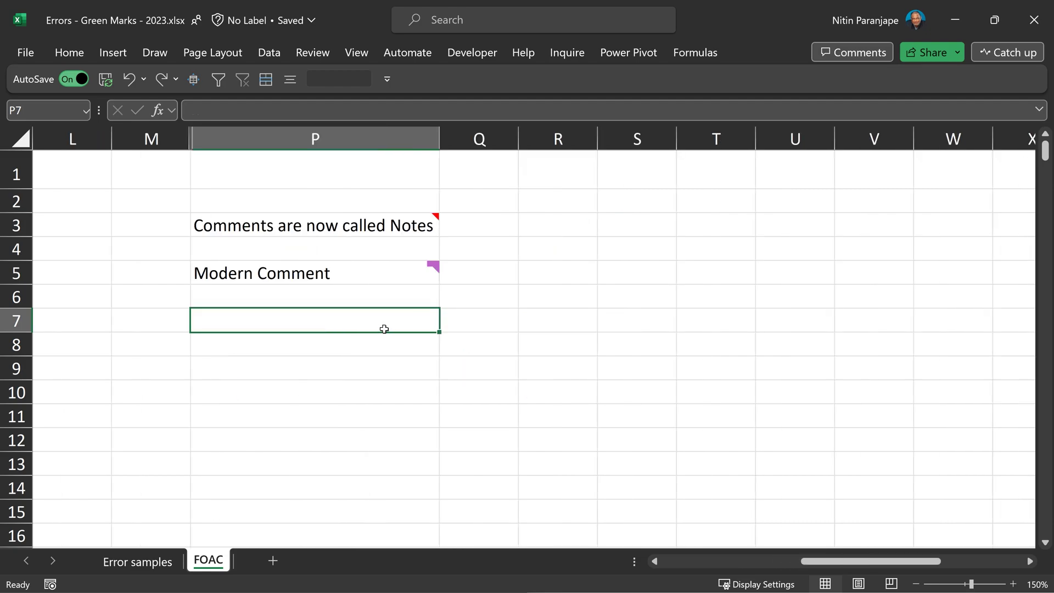
{"action": "left_click", "coordinate": [377, 230]}
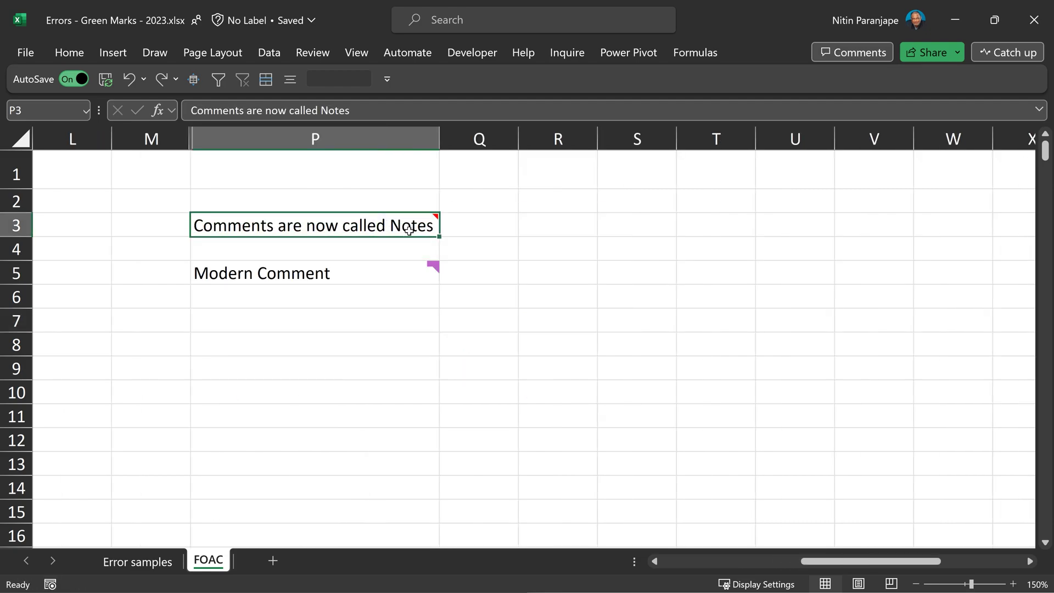
{"action": "mouse_move", "coordinate": [408, 230]}
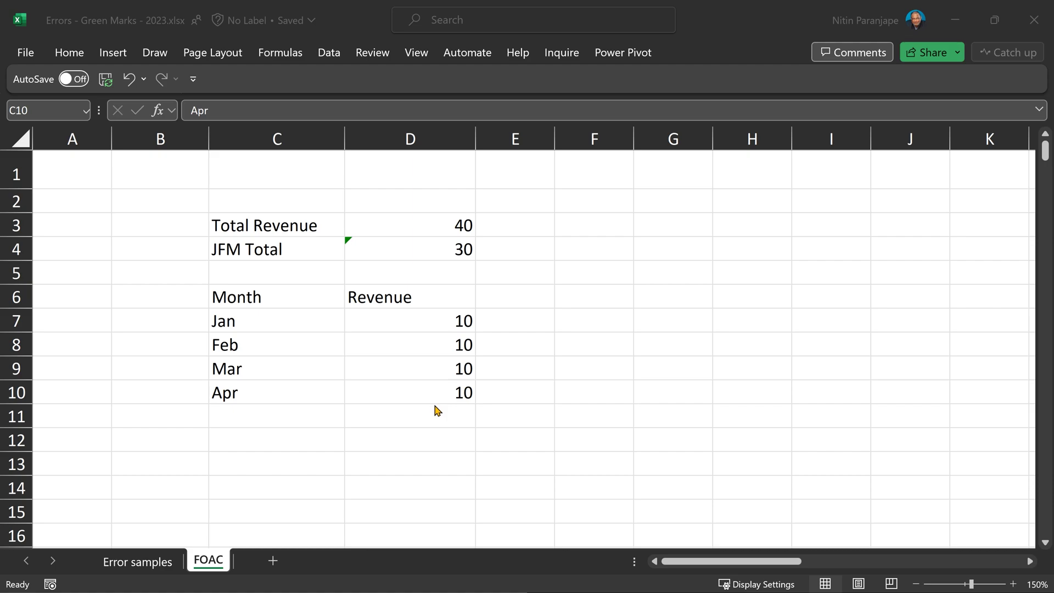
Re-enter the Total Revenue (D3) and JFM Total (D4) formulas in edit mode
{"action": "left_click", "coordinate": [443, 225]}
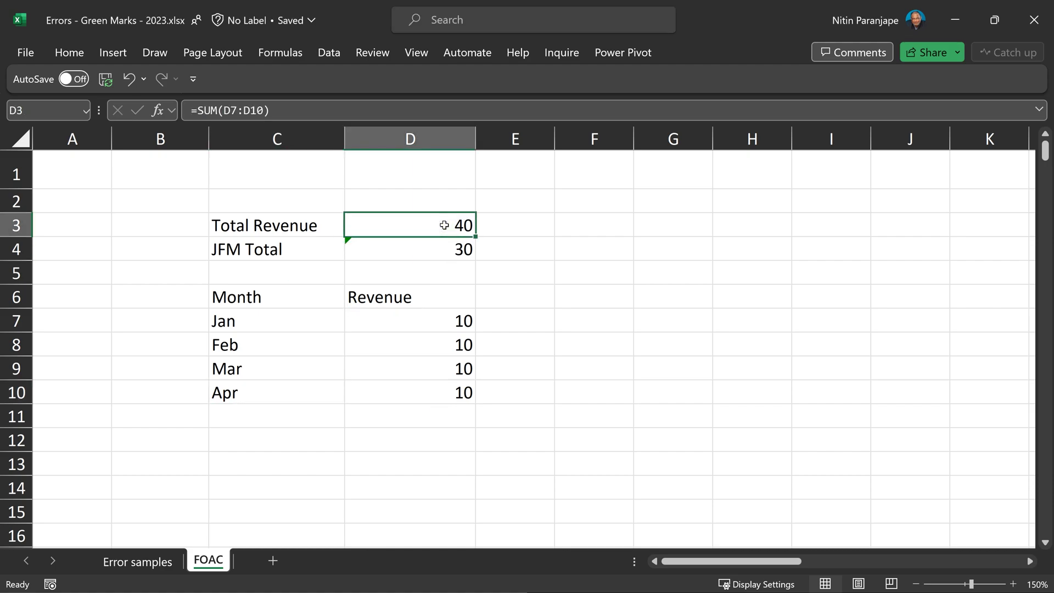
{"action": "key", "text": "F2"}
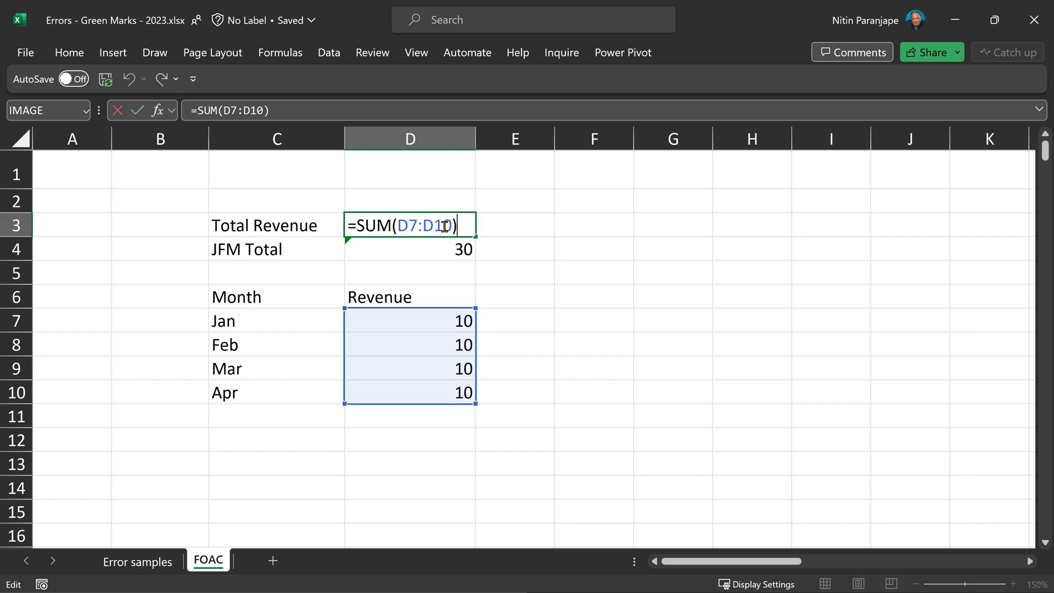
{"action": "key", "text": "Return"}
{"action": "key", "text": "F2"}
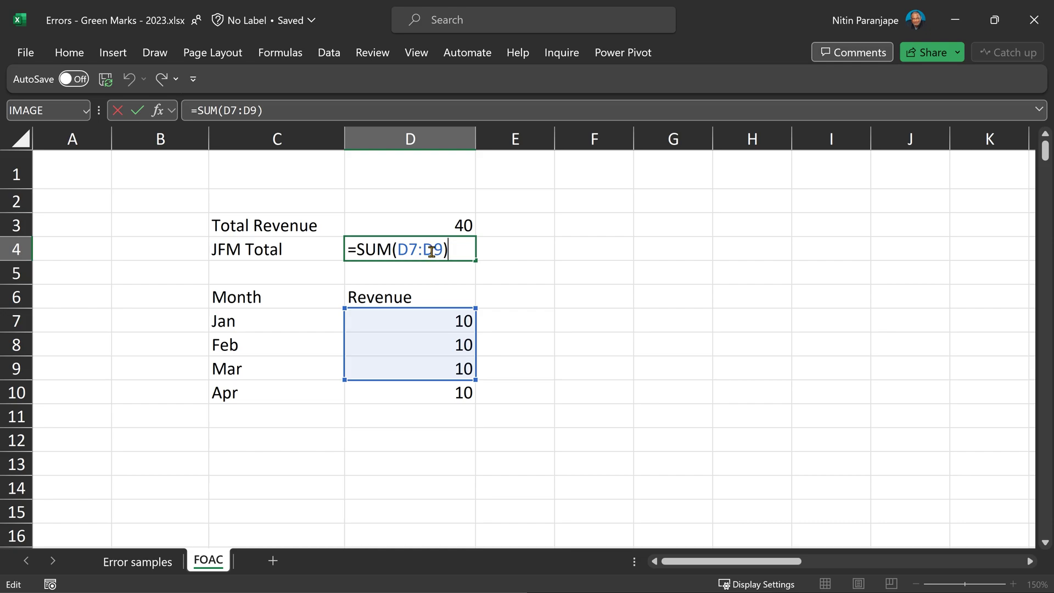
{"action": "left_click", "coordinate": [417, 414]}
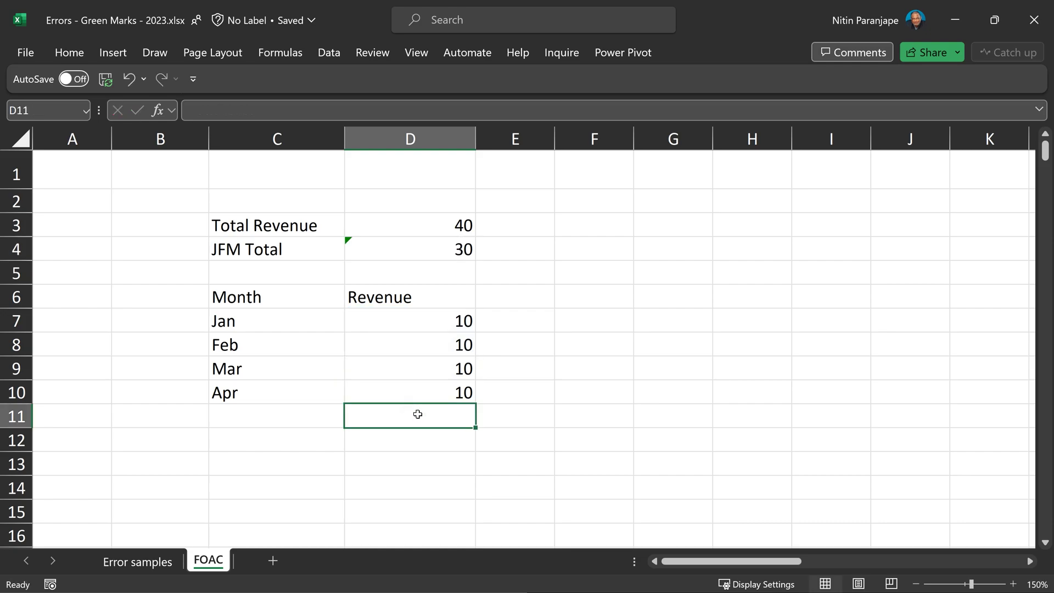
Inspect the second Total Rev formula in E24
{"action": "scroll", "coordinate": [418, 416], "scroll_direction": "down", "scroll_amount": 5}
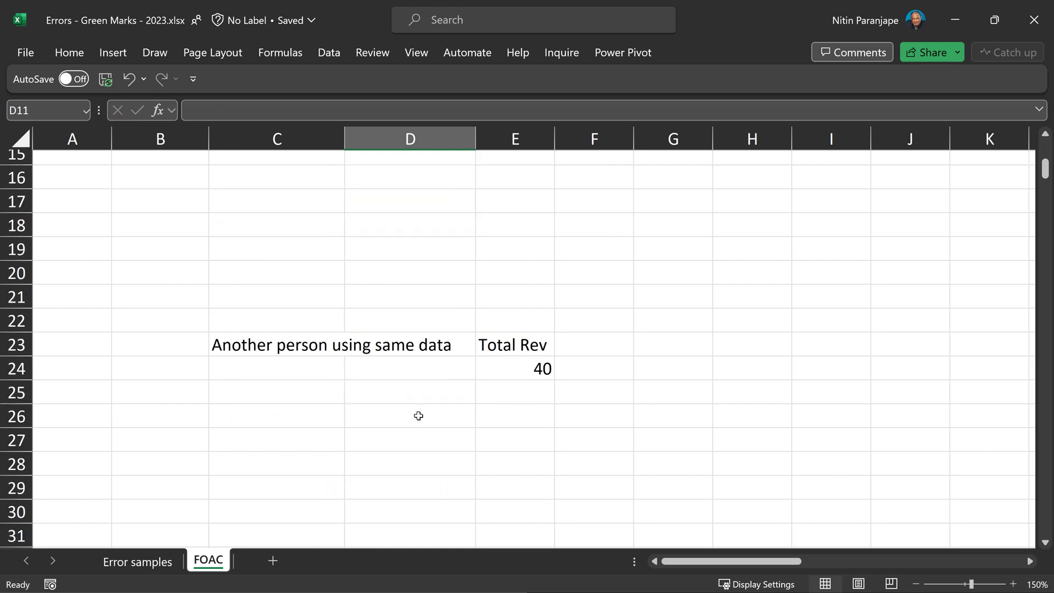
{"action": "left_click", "coordinate": [502, 373]}
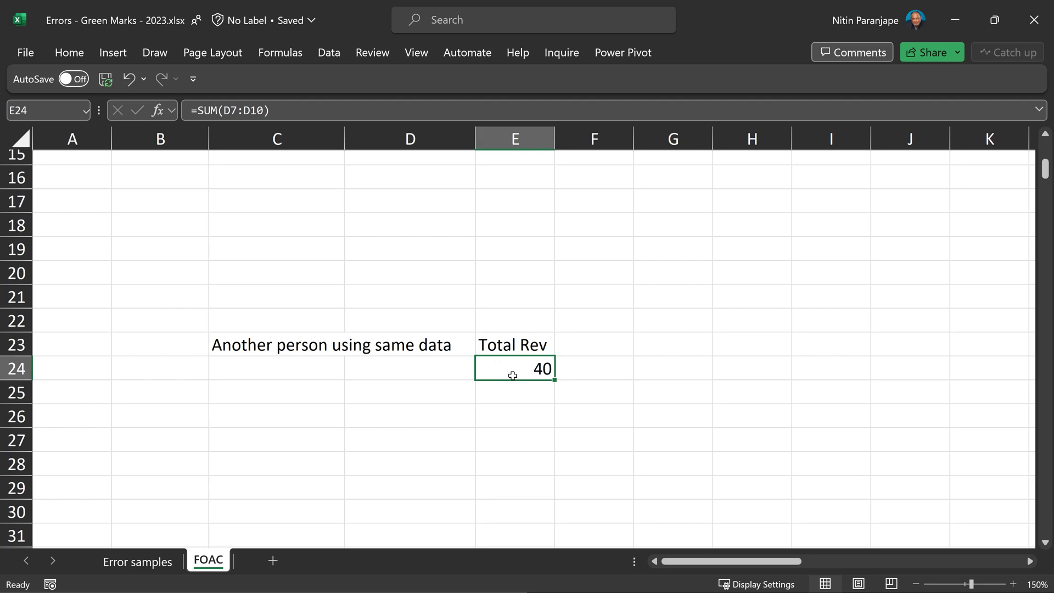
{"action": "scroll", "coordinate": [511, 380], "scroll_direction": "up", "scroll_amount": 5}
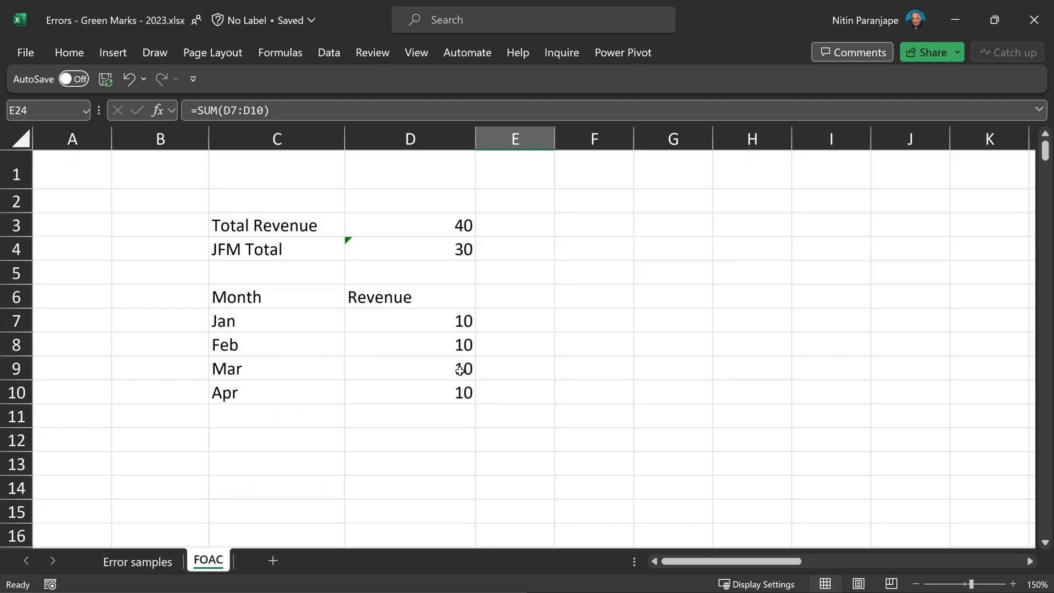
Change the Total Revenue formula in D3 to sum D7:D11, covering the May row
{"action": "left_click", "coordinate": [306, 417]}
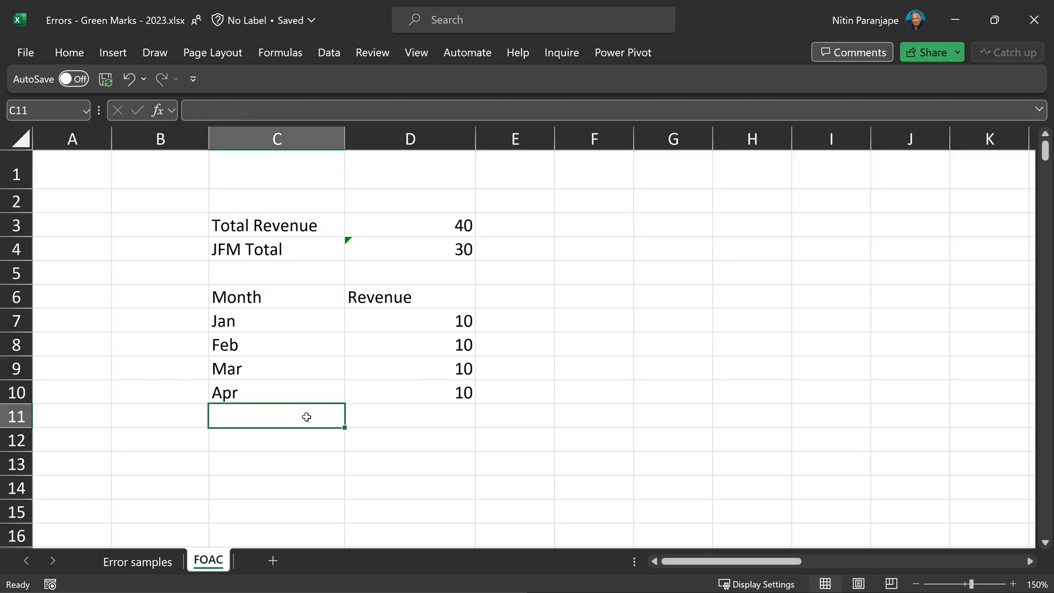
{"action": "double_click", "coordinate": [388, 227]}
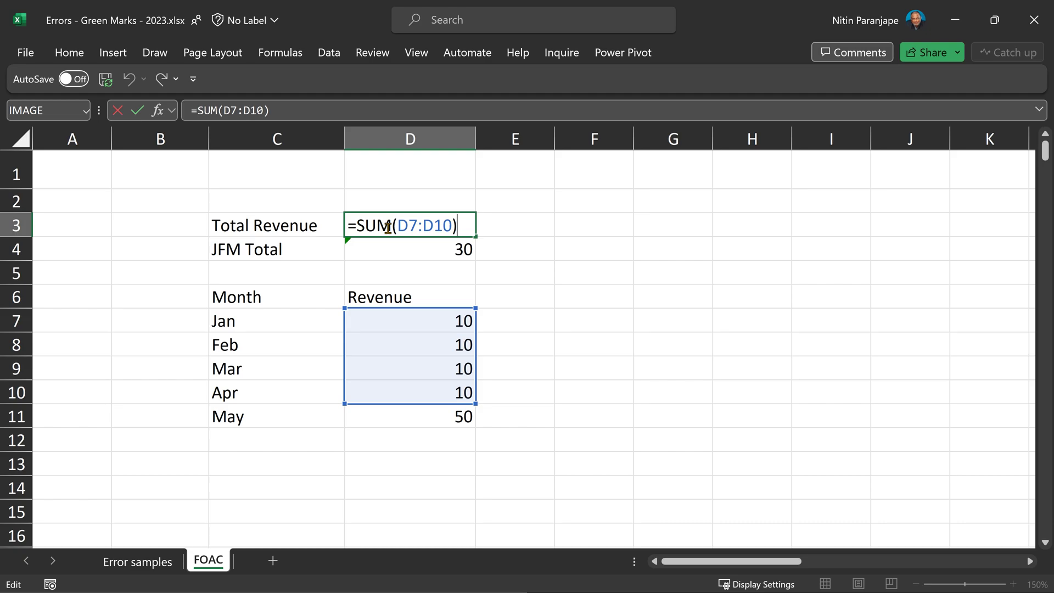
{"action": "key", "text": "BackSpace"}
{"action": "key", "text": "BackSpace"}
{"action": "type", "text": "1"}
{"action": "key", "text": "Return"}
{"action": "left_click", "coordinate": [387, 227]}
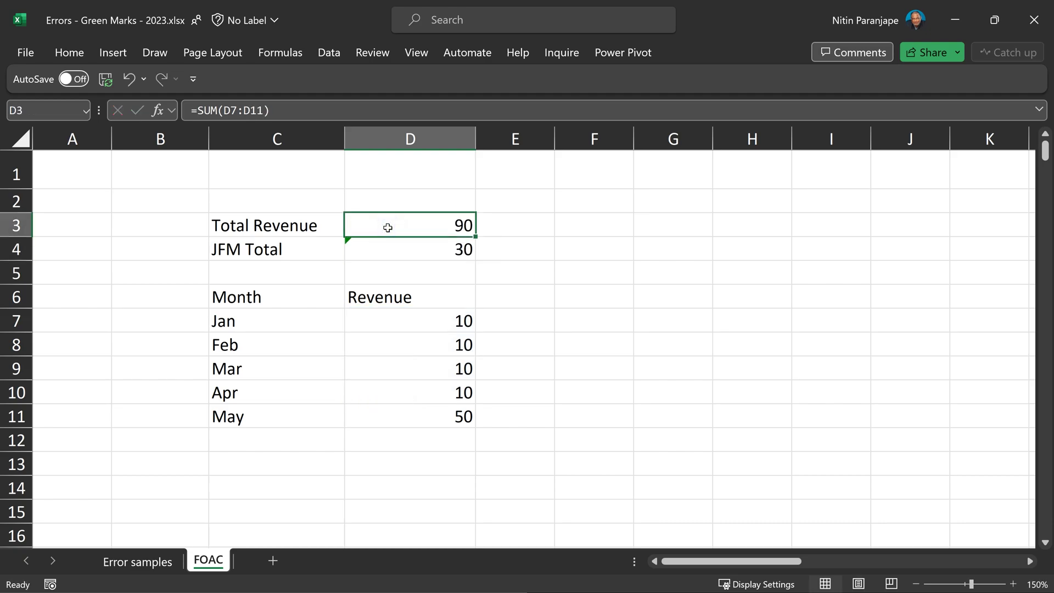
{"action": "scroll", "coordinate": [423, 253], "scroll_direction": "down", "scroll_amount": 6}
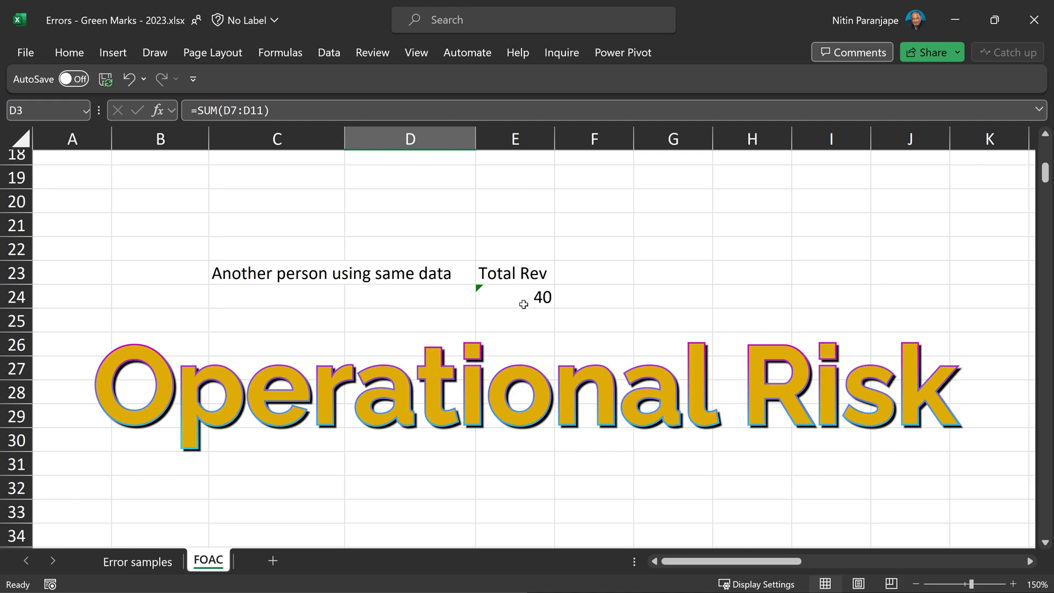
Update E24's Total Rev to =SUM(D7:D11) via Update Formula to Include Cells, showing 90
{"action": "left_click", "coordinate": [523, 304]}
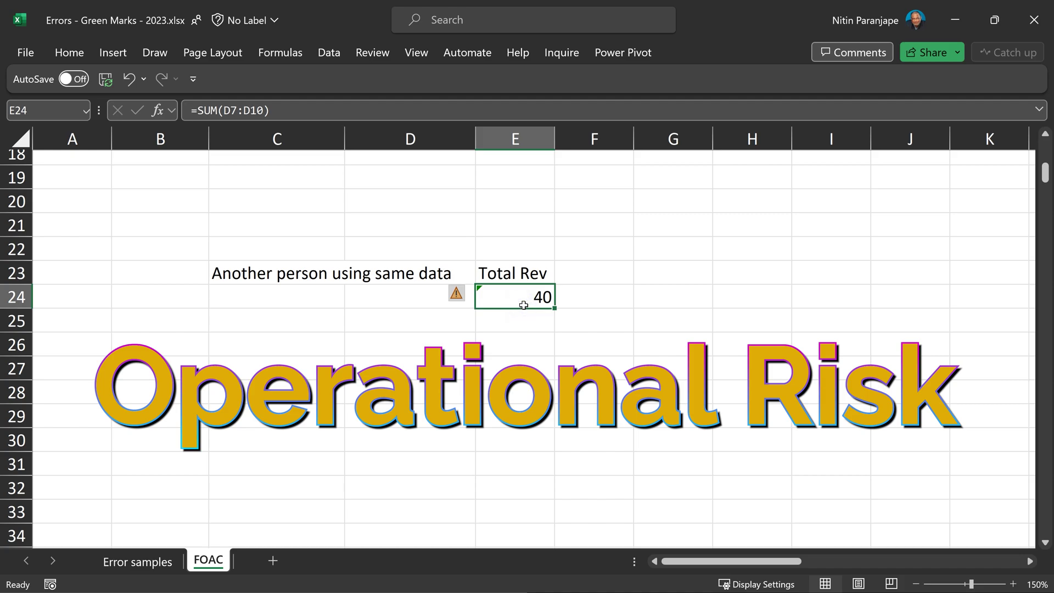
{"action": "left_click", "coordinate": [458, 295]}
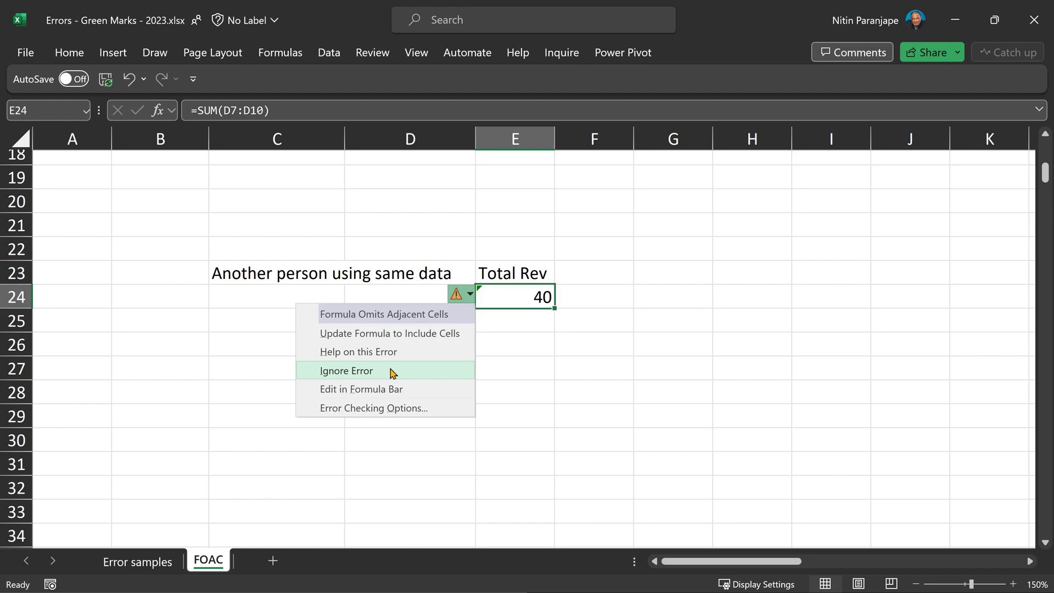
{"action": "left_click", "coordinate": [417, 339]}
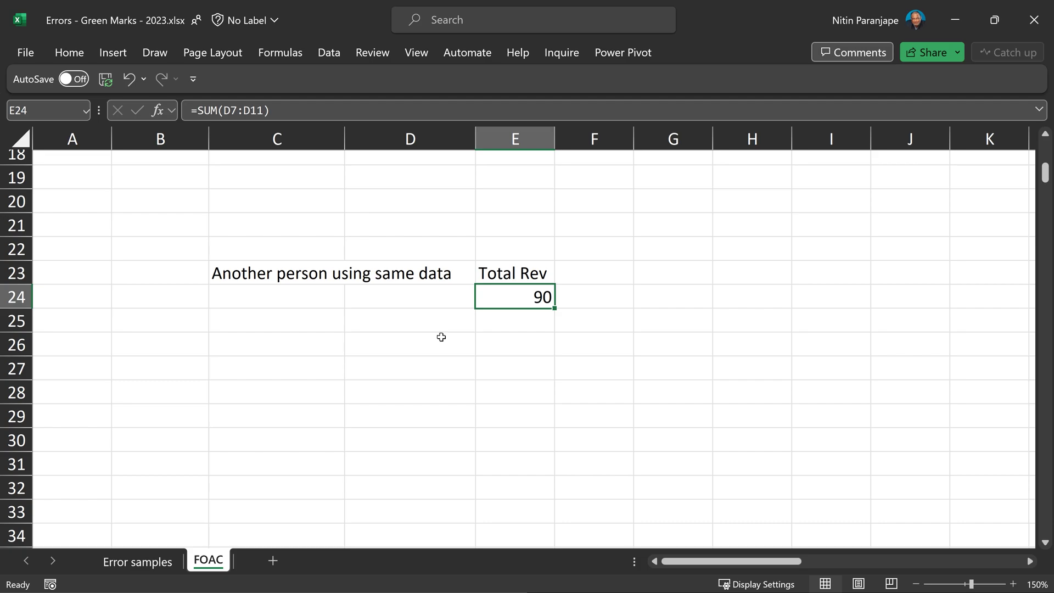
Return to the top and ignore the omitted-cells error on JFM Total in D4
{"action": "key", "text": "ctrl+Home"}
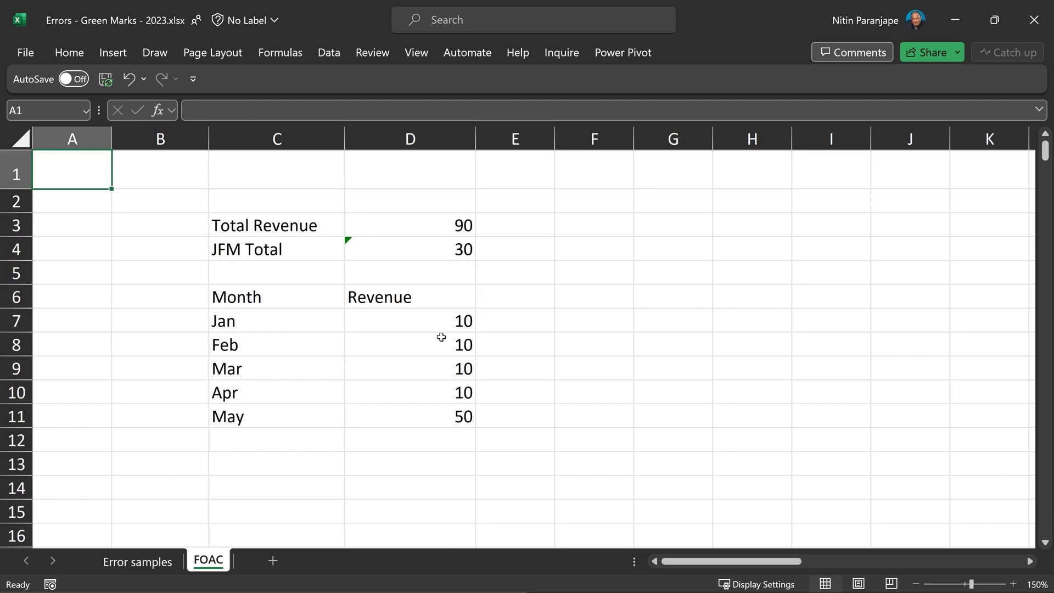
{"action": "left_click", "coordinate": [405, 249]}
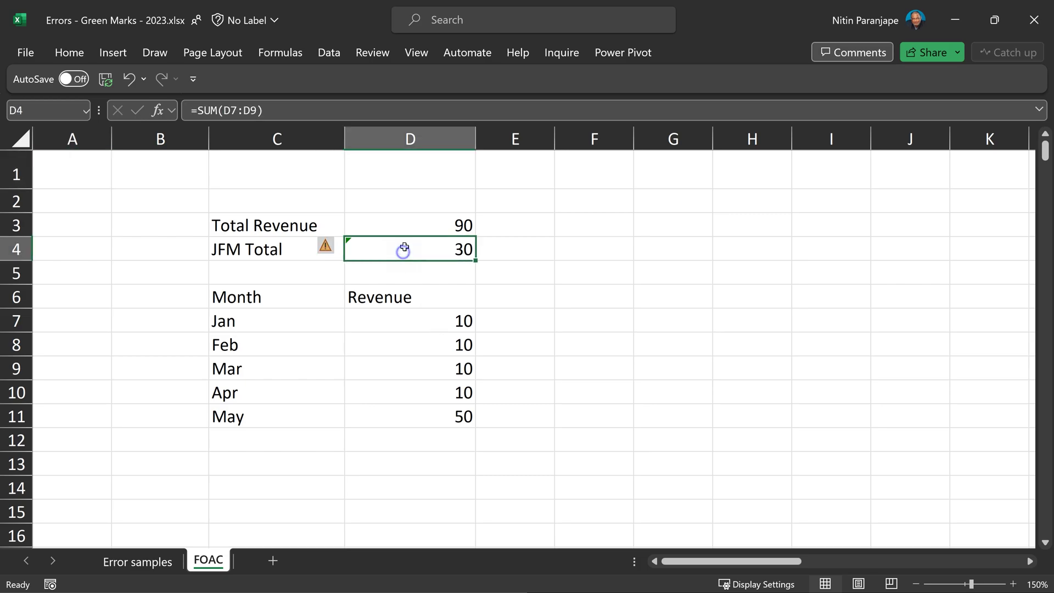
{"action": "double_click", "coordinate": [404, 249]}
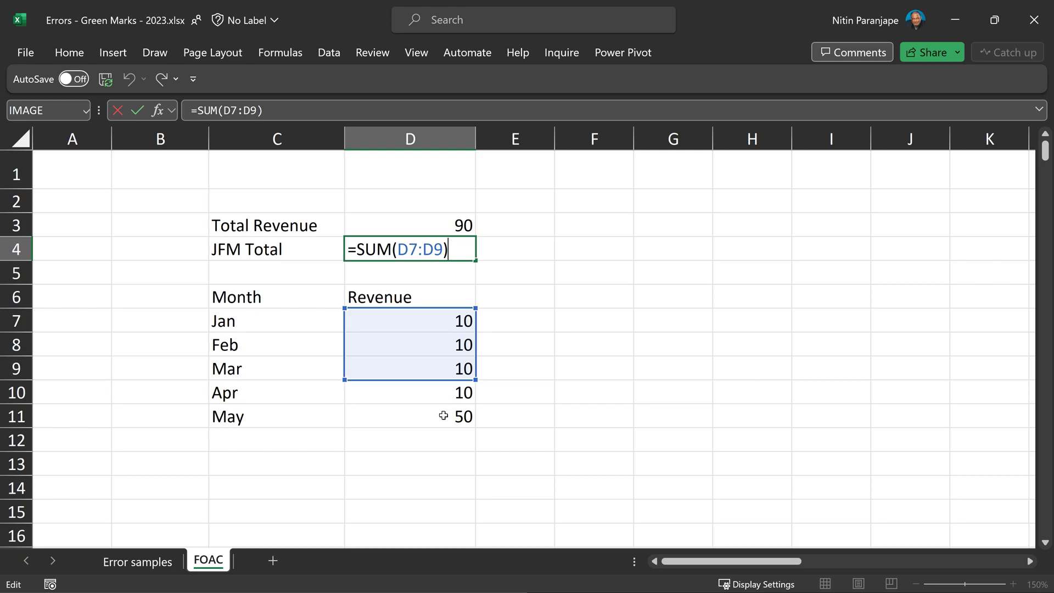
{"action": "left_click", "coordinate": [514, 332]}
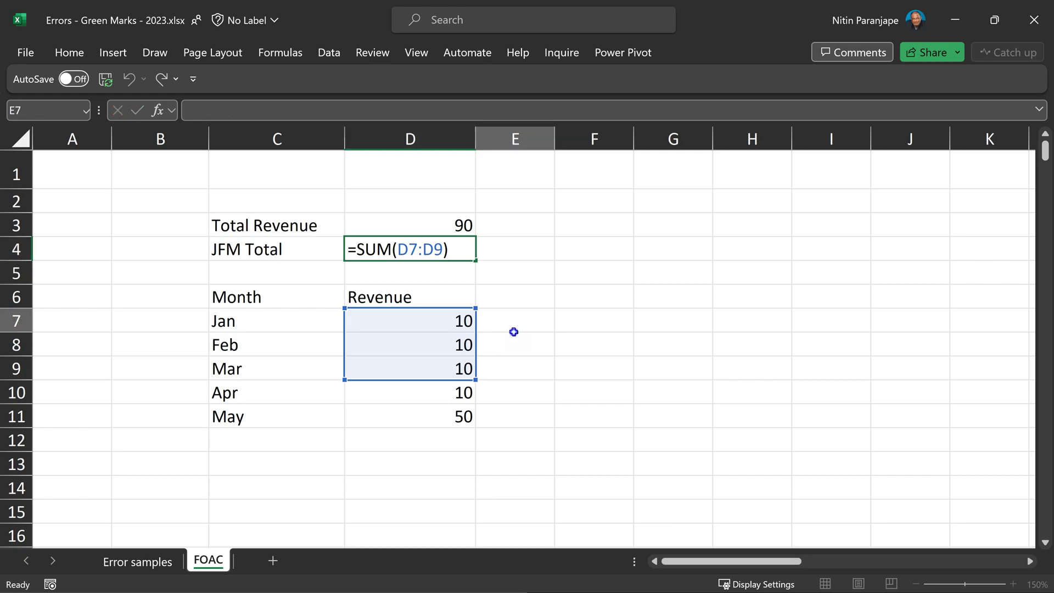
{"action": "left_click", "coordinate": [456, 249]}
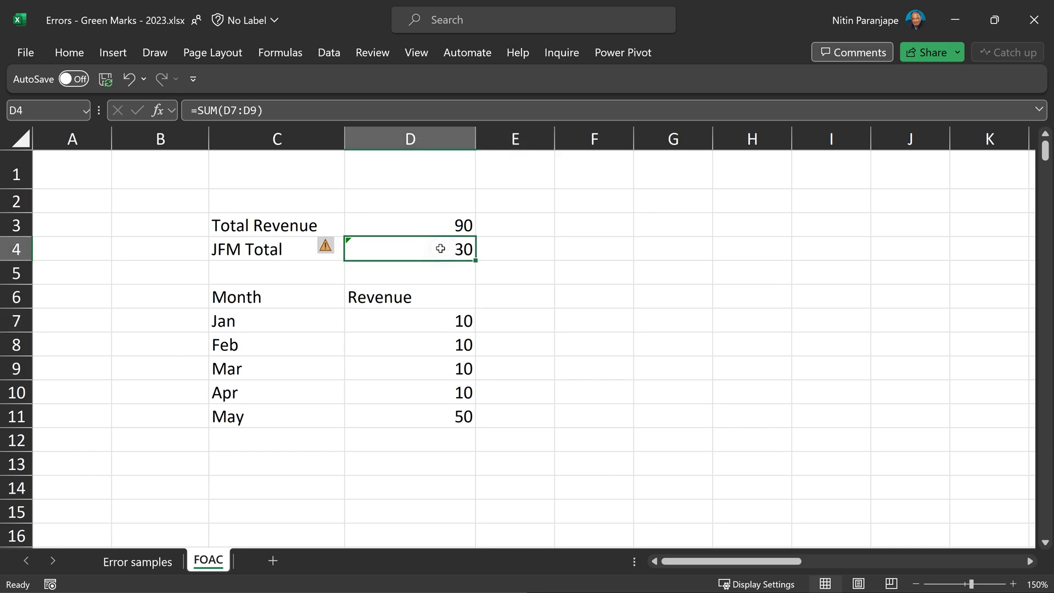
{"action": "left_click", "coordinate": [323, 251]}
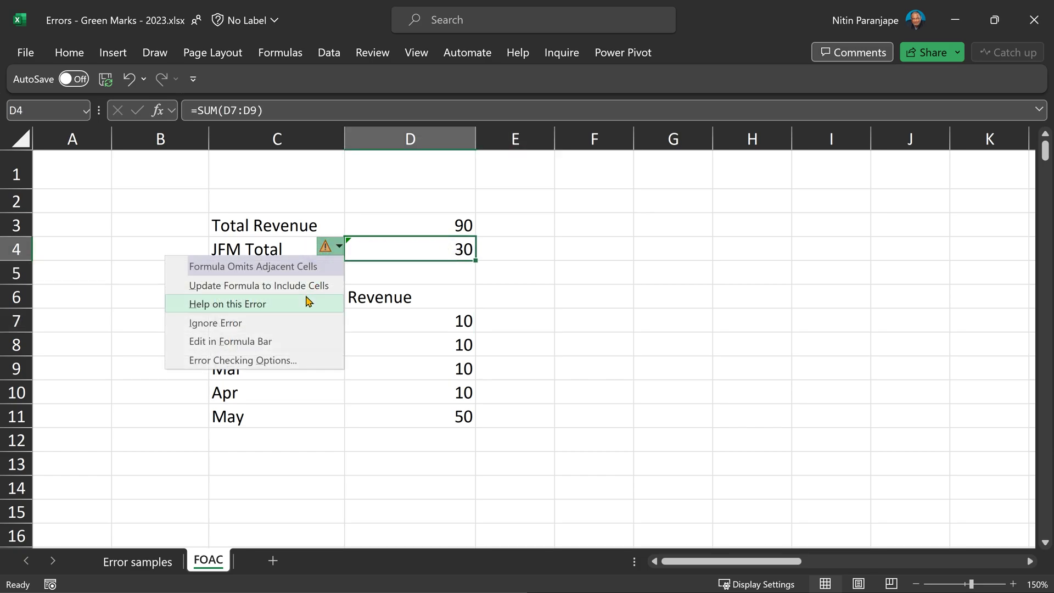
{"action": "left_click", "coordinate": [293, 322]}
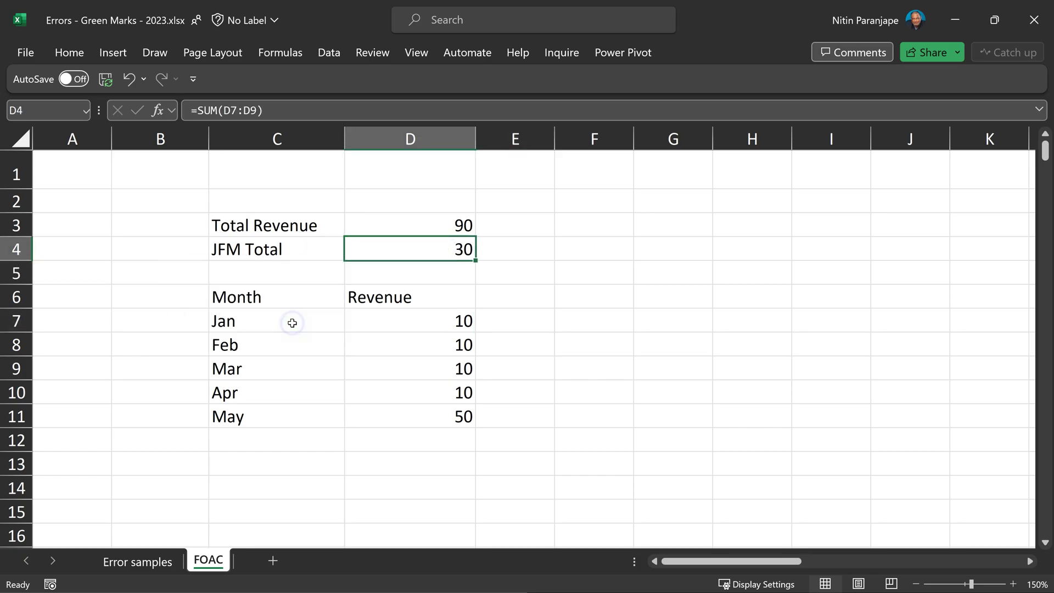
{"action": "left_click", "coordinate": [381, 350]}
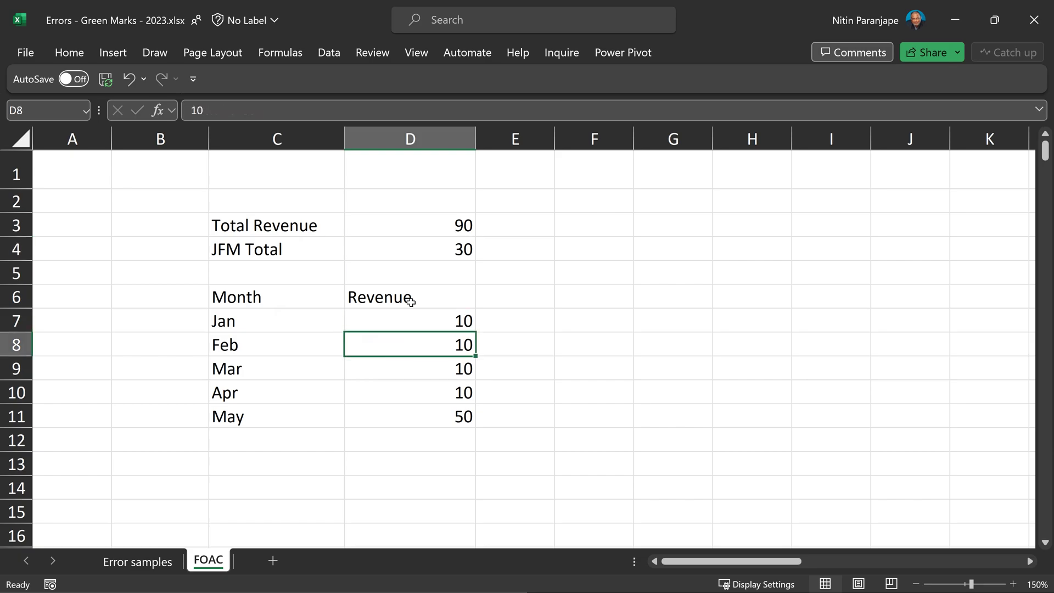
Run Error Checking and step through the flagged formulas in AA11, AB4 and AD7
{"action": "left_click", "coordinate": [279, 57]}
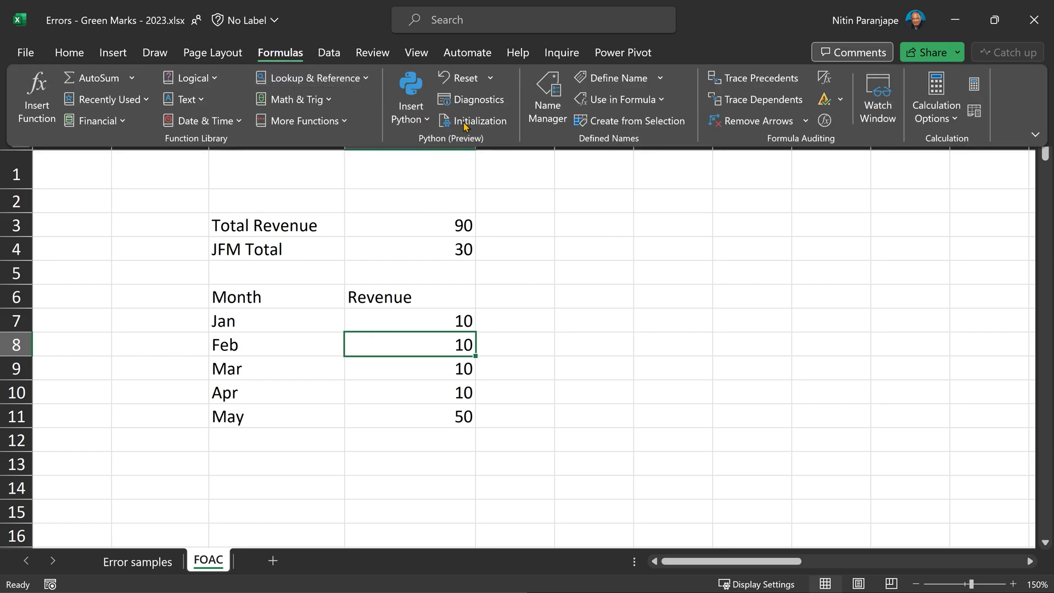
{"action": "left_click", "coordinate": [824, 100]}
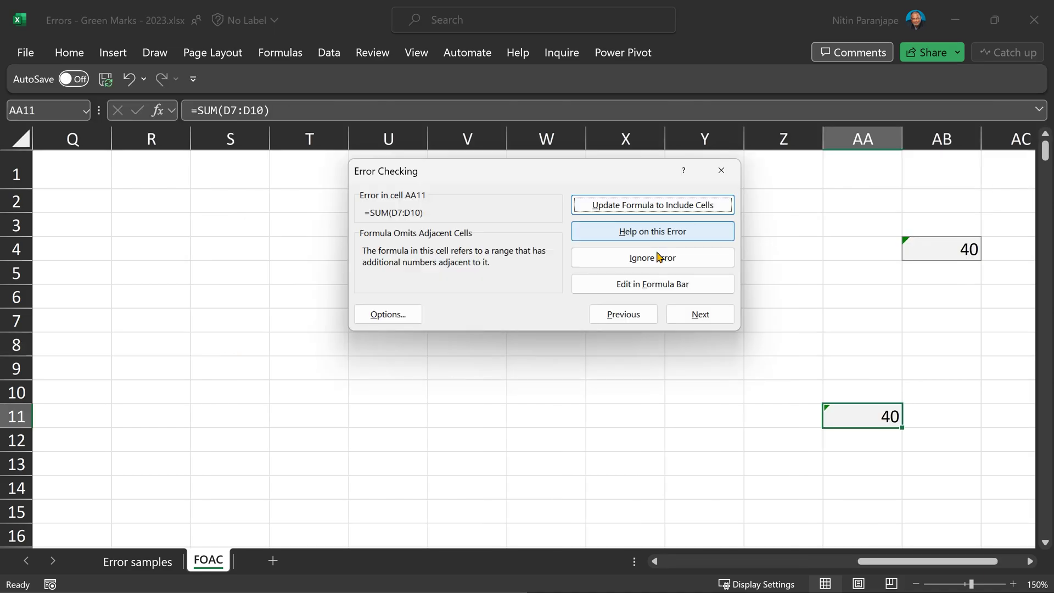
{"action": "left_click", "coordinate": [658, 257]}
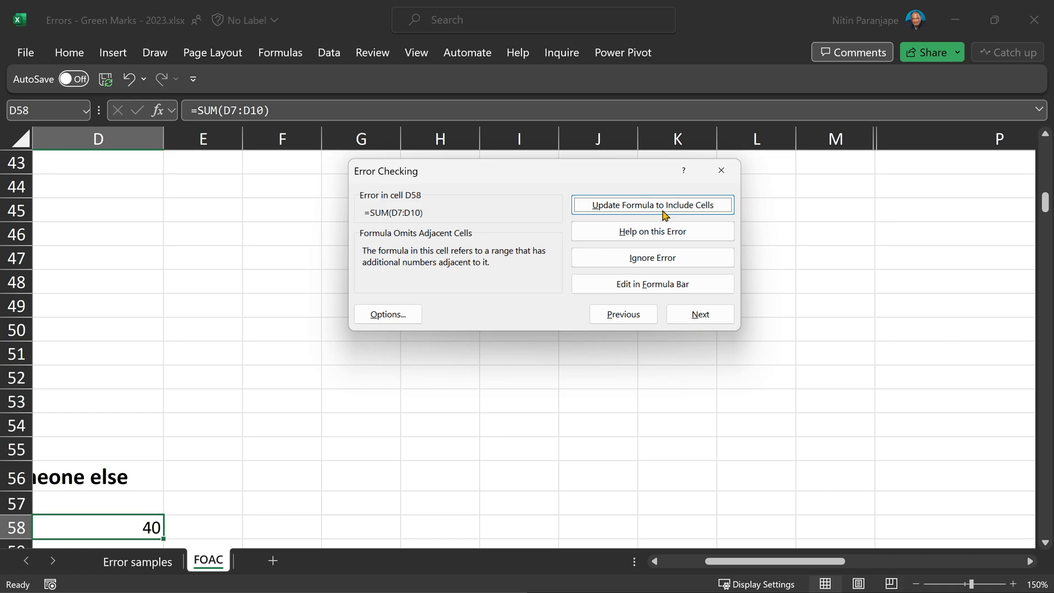
{"action": "left_click", "coordinate": [664, 205]}
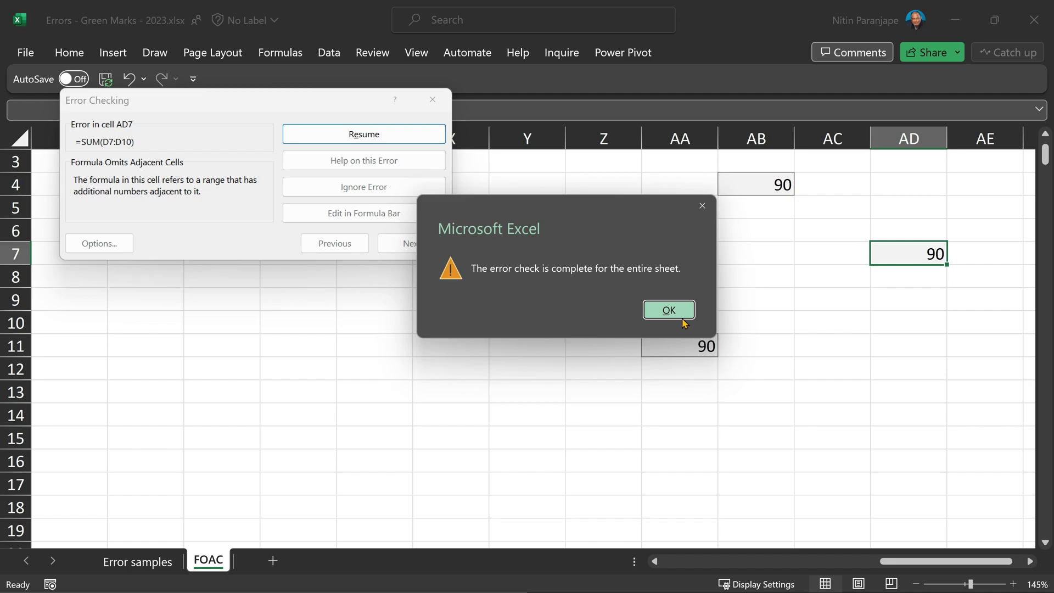
Enter 60 in D12 and inspect how the D4 and D3 formulas react
{"action": "left_click", "coordinate": [681, 316]}
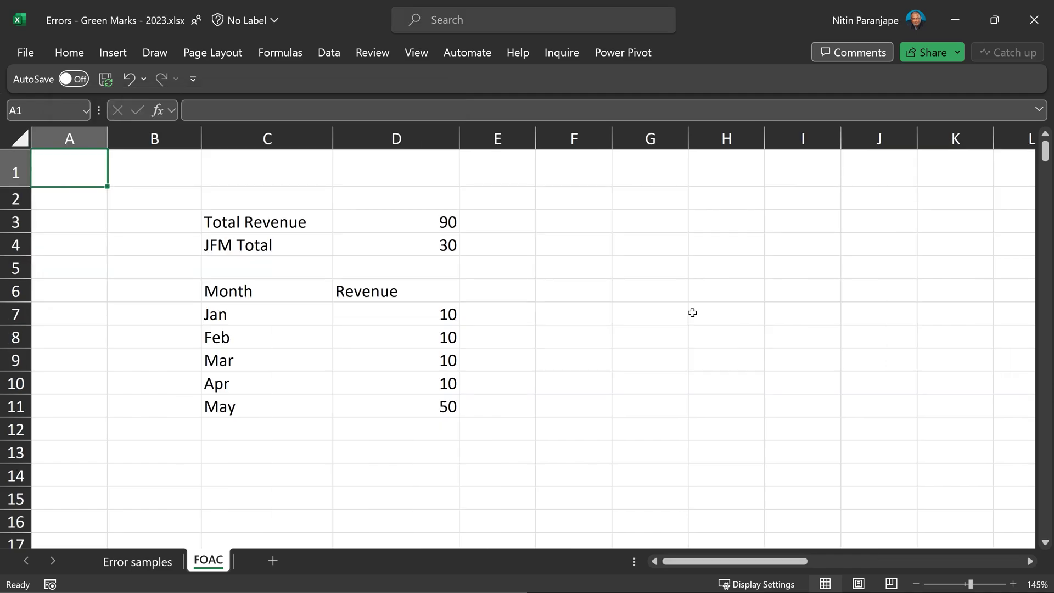
{"action": "left_click", "coordinate": [433, 434]}
{"action": "type", "text": "6"}
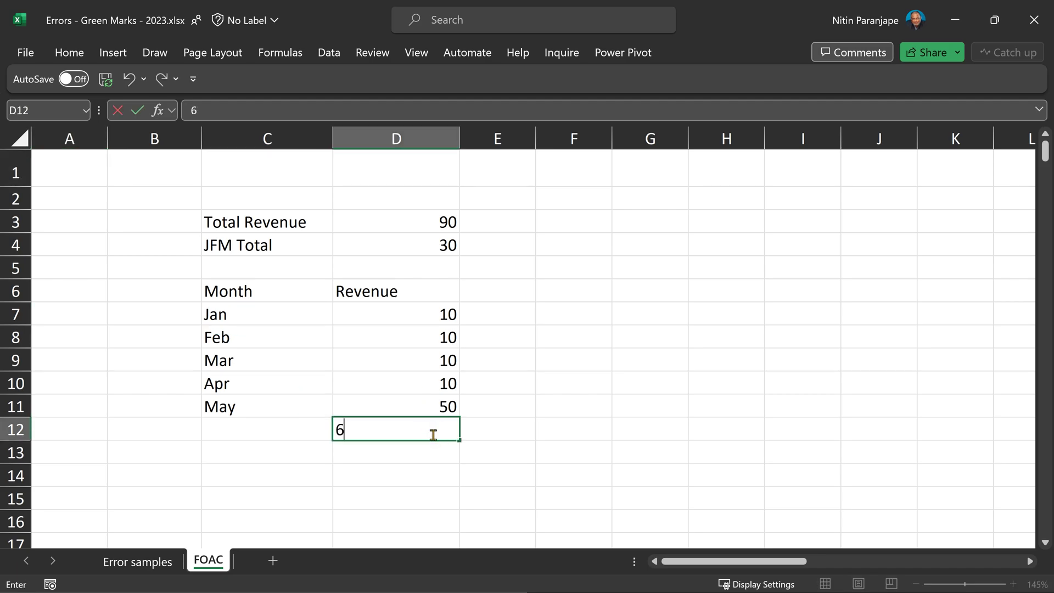
{"action": "type", "text": "0"}
{"action": "key", "text": "Tab"}
{"action": "left_click", "coordinate": [379, 243]}
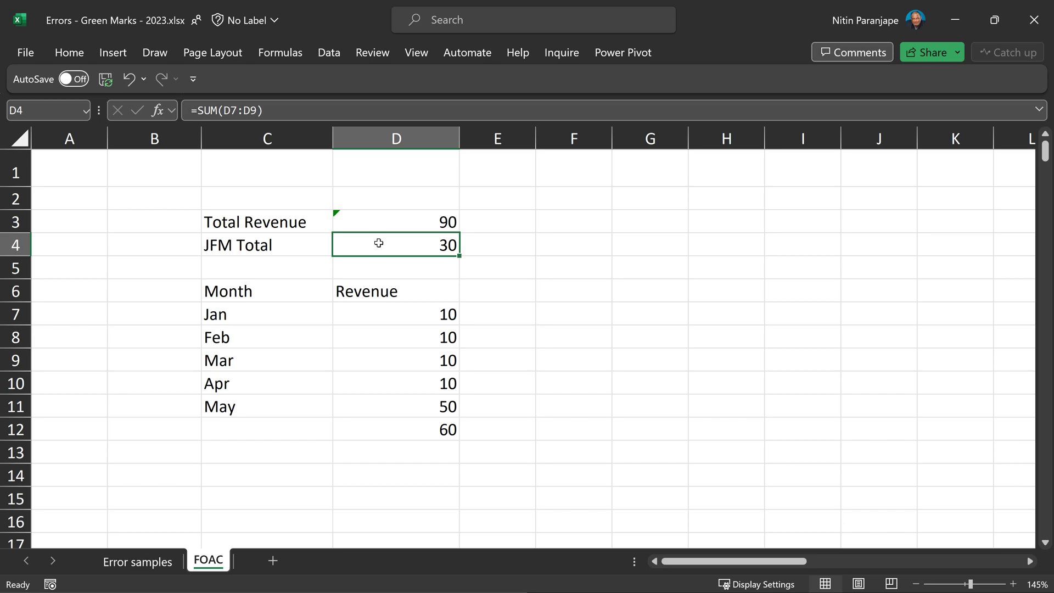
{"action": "left_click", "coordinate": [384, 226]}
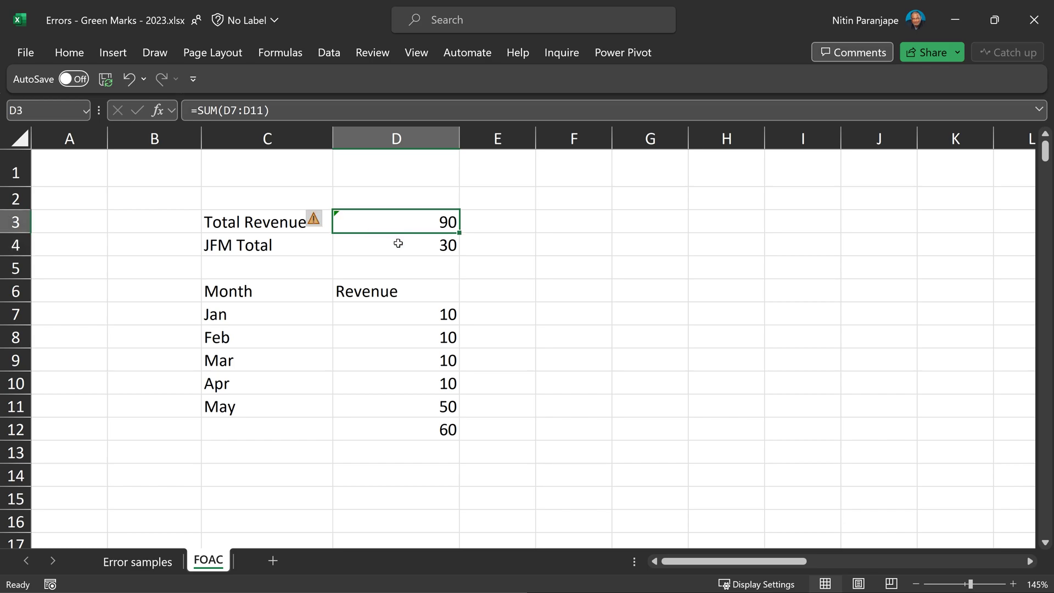
{"action": "scroll", "coordinate": [401, 247], "scroll_direction": "down", "scroll_amount": 5}
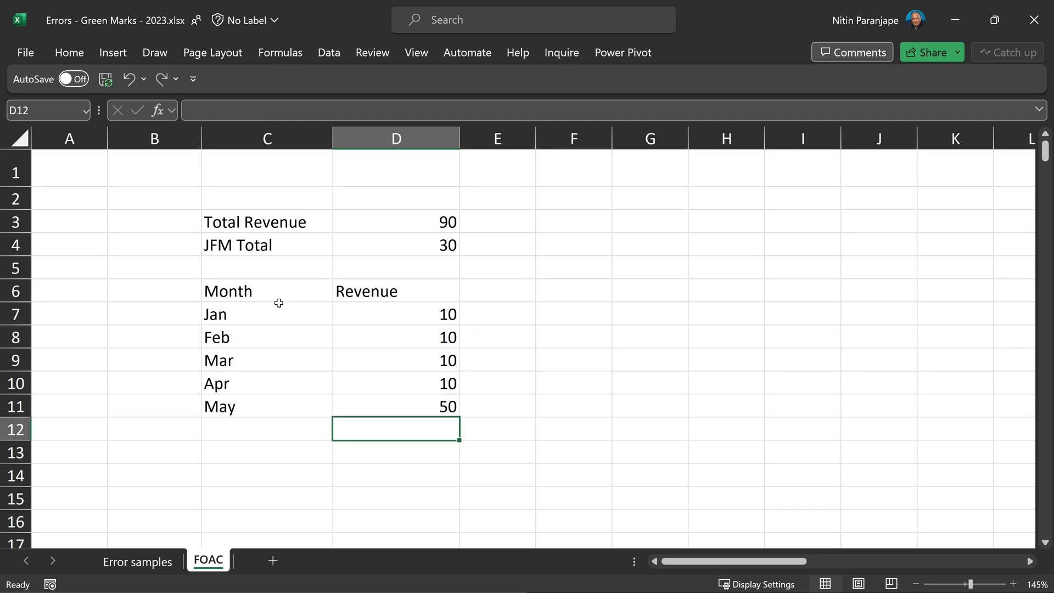
Select the Month and Revenue range C6:D11 and insert a table
{"action": "mouse_move", "coordinate": [278, 301]}
{"action": "left_mouse_down"}
{"action": "mouse_move", "coordinate": [273, 294]}
{"action": "mouse_move", "coordinate": [274, 316]}
{"action": "left_mouse_up"}
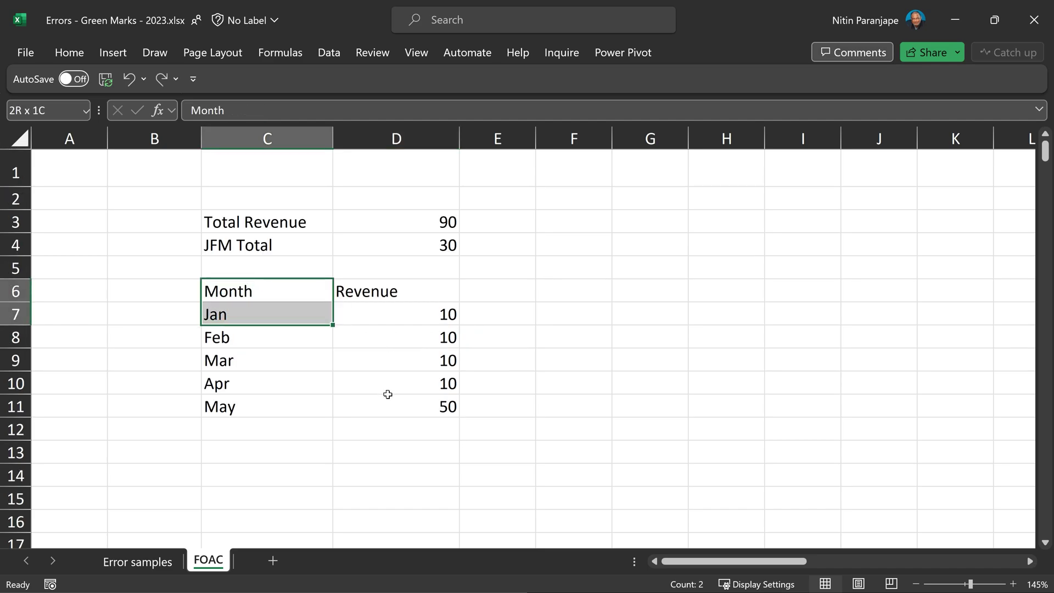
{"action": "left_click_drag", "start_coordinate": [387, 394], "coordinate": [397, 397]}
{"action": "left_click", "coordinate": [113, 52]}
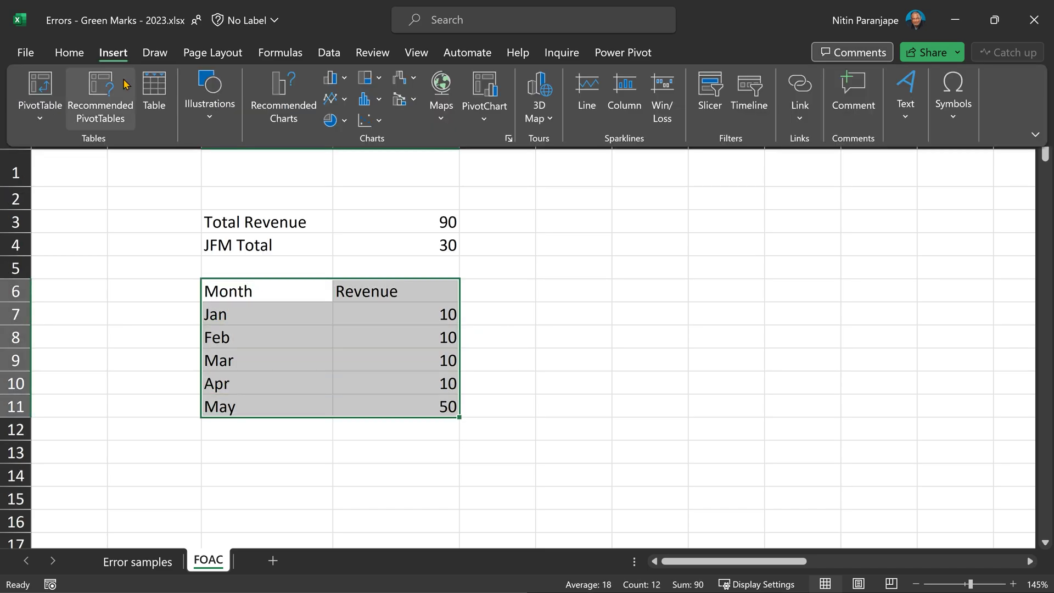
{"action": "left_click", "coordinate": [150, 99]}
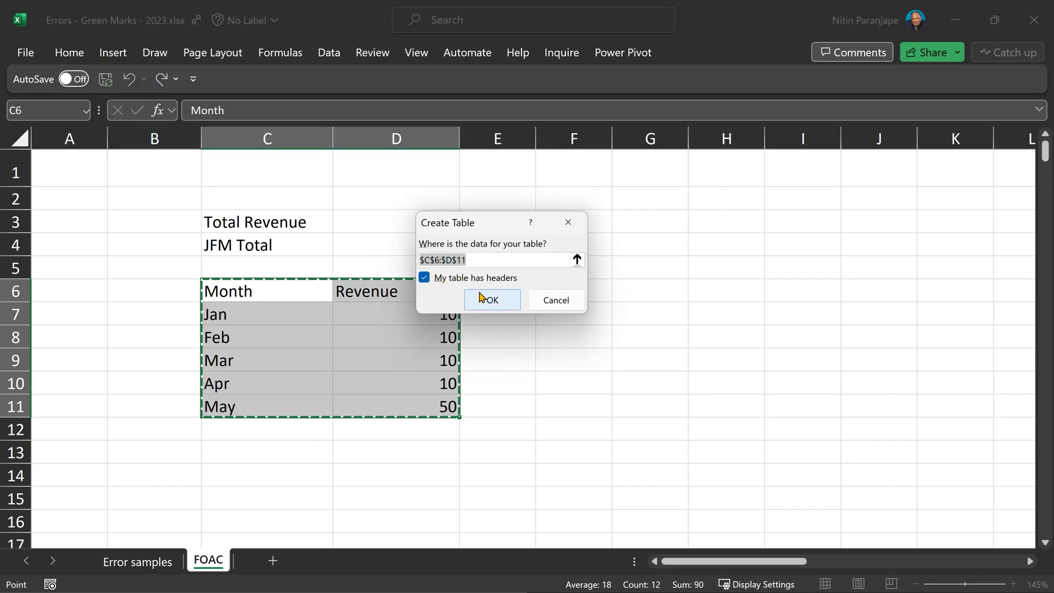
Create the table with headers and add revenues 78 and 90 in D12:D13
{"action": "left_click", "coordinate": [485, 299]}
{"action": "left_click", "coordinate": [411, 427]}
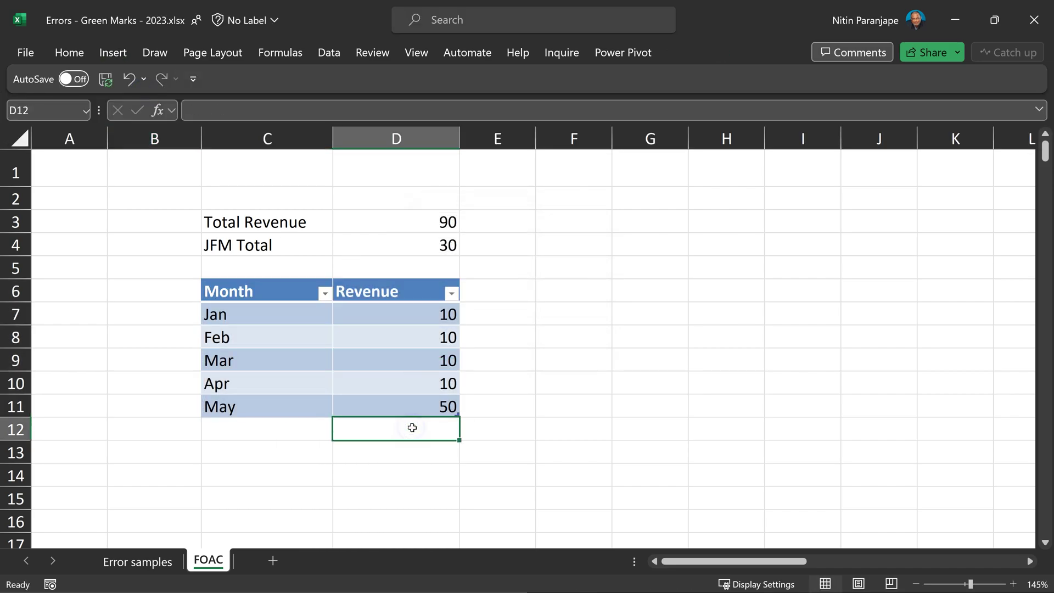
{"action": "type", "text": "78"}
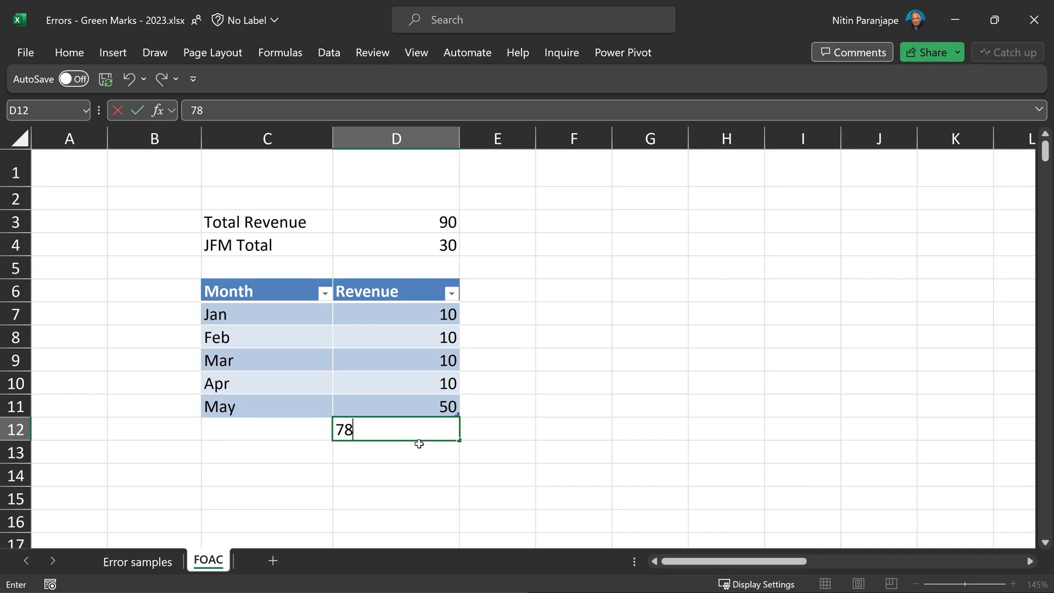
{"action": "left_click", "coordinate": [416, 449]}
{"action": "type", "text": "90"}
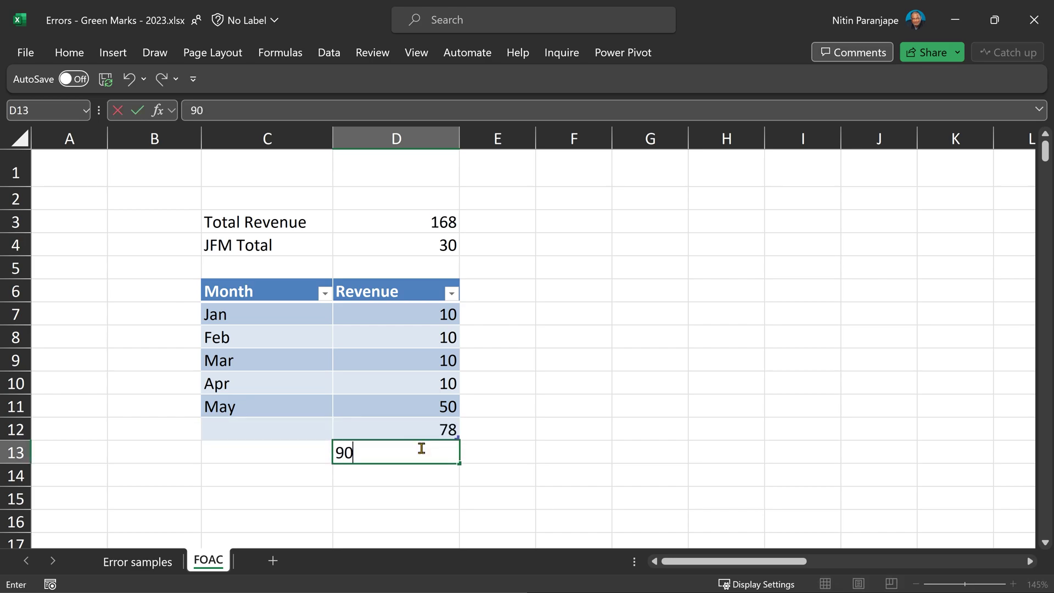
{"action": "left_click", "coordinate": [424, 468]}
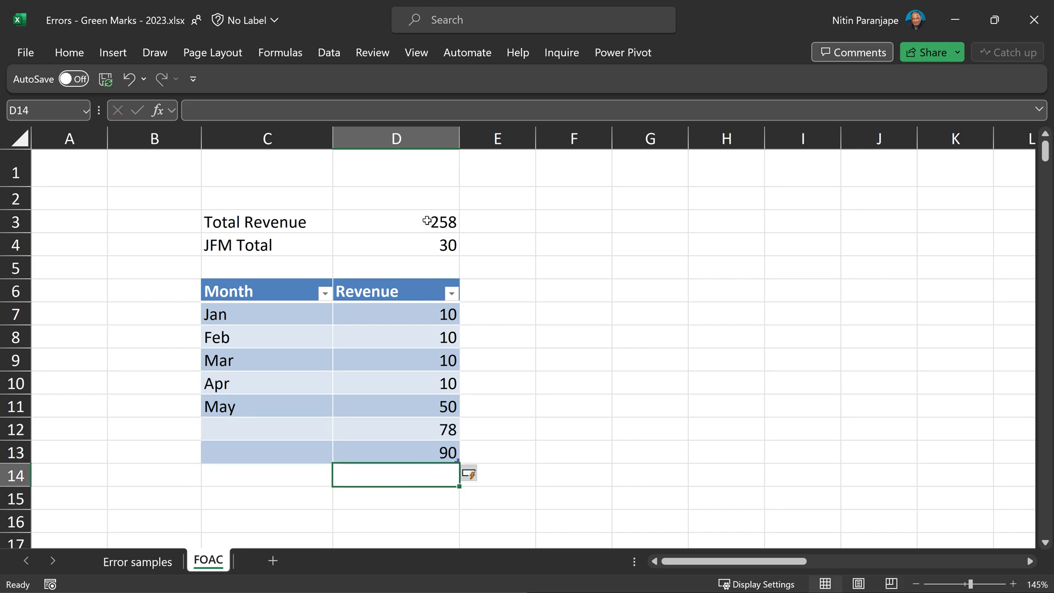
Run Error Checking on the sheet and dismiss the completion message
{"action": "scroll", "coordinate": [427, 222], "scroll_direction": "down", "scroll_amount": 5}
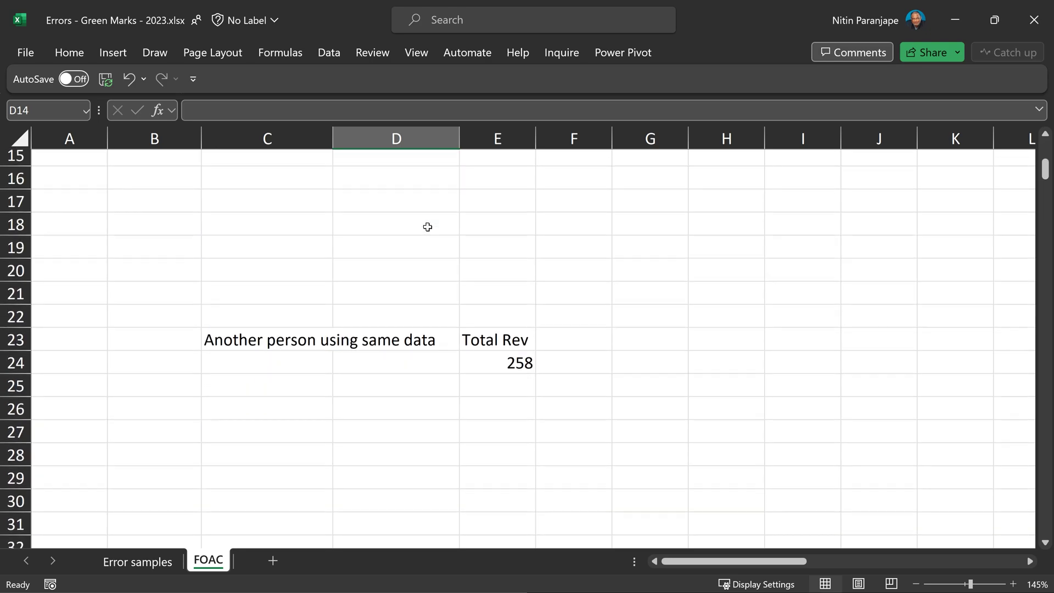
{"action": "left_click", "coordinate": [280, 54]}
{"action": "left_click", "coordinate": [823, 99]}
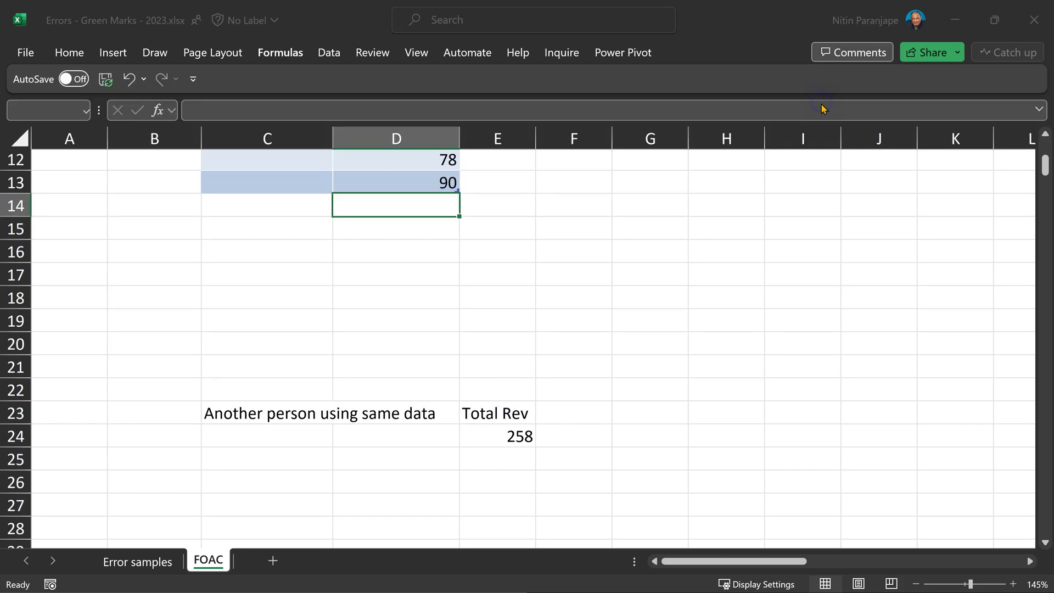
{"action": "left_click", "coordinate": [619, 338]}
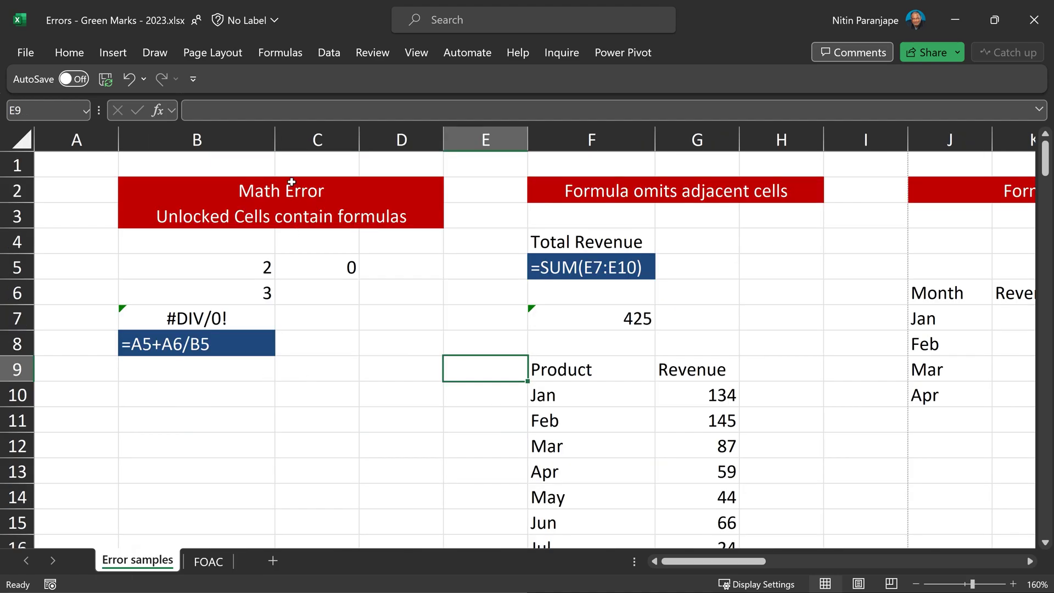
{"action": "left_click", "coordinate": [164, 313]}
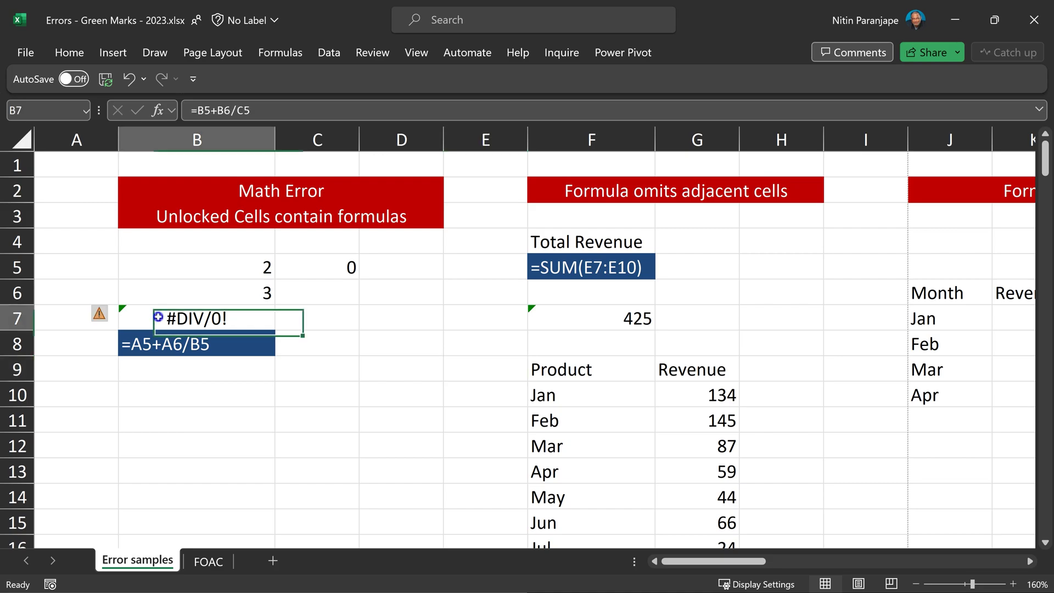
{"action": "left_click", "coordinate": [104, 315]}
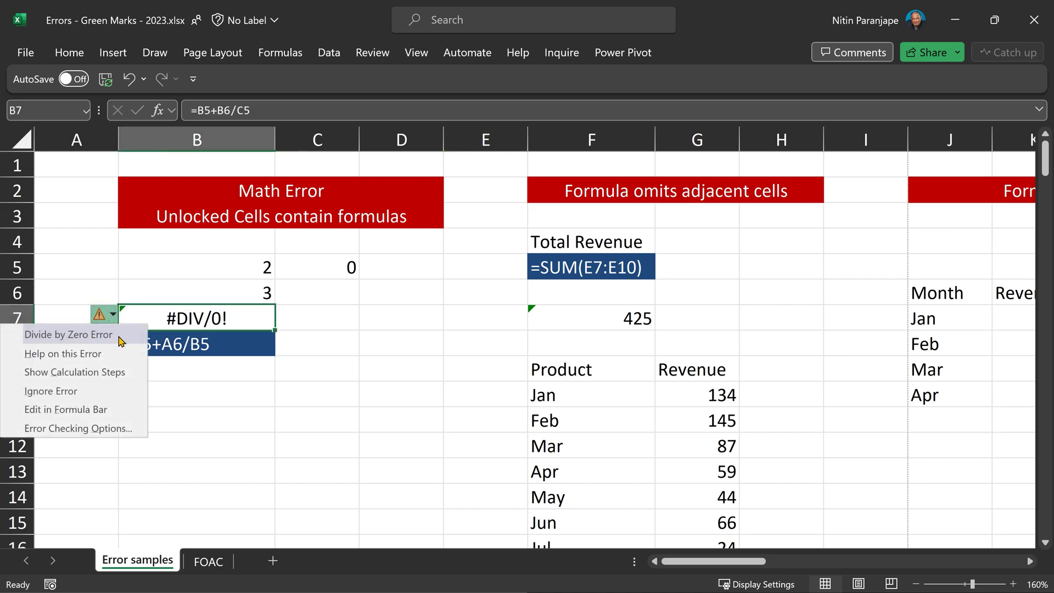
{"action": "left_click", "coordinate": [243, 320]}
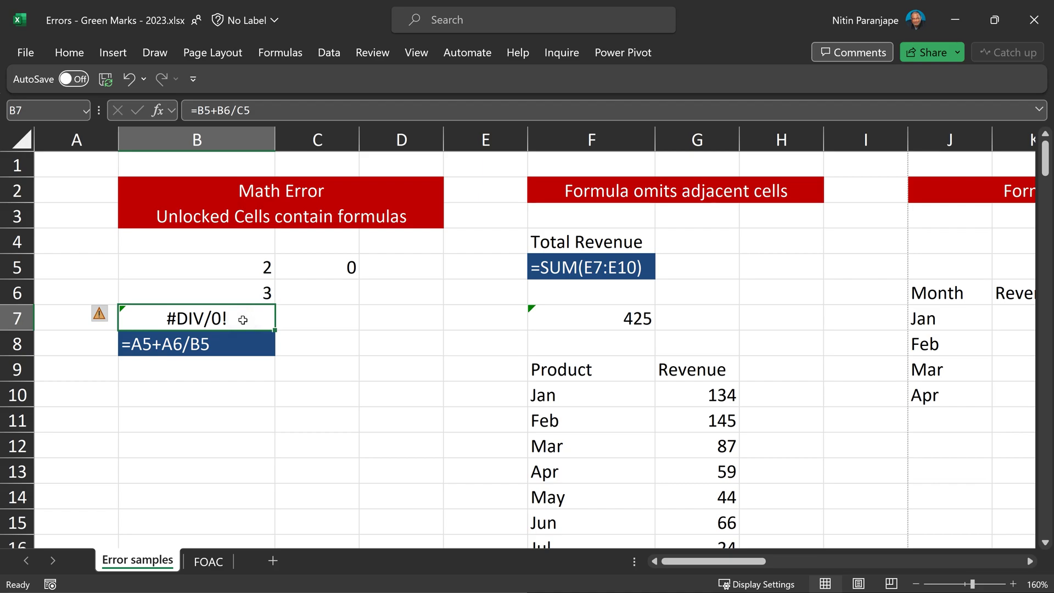
{"action": "key", "text": "Tab"}
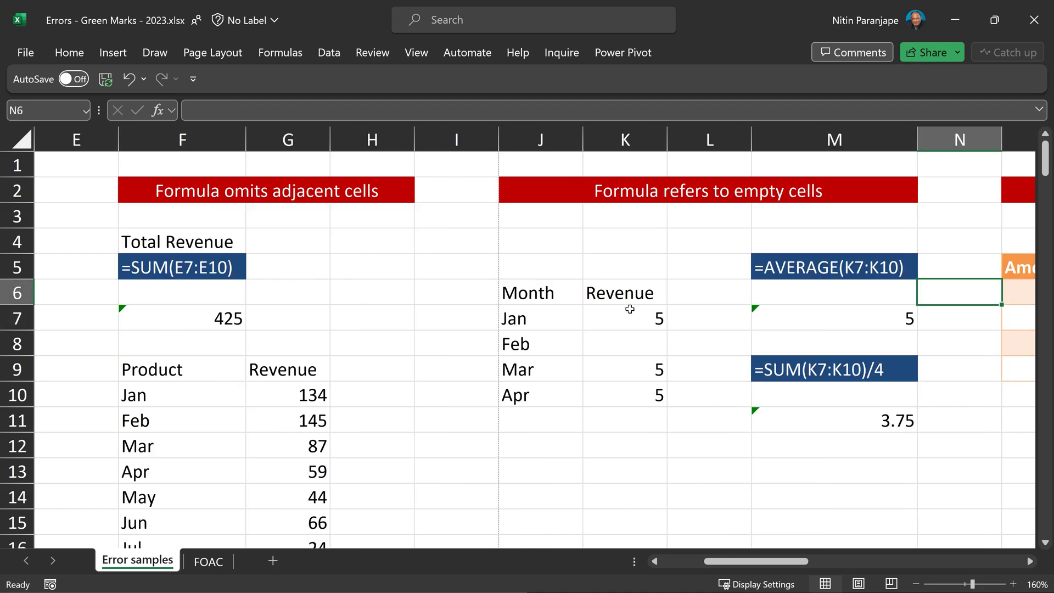
{"action": "left_click_drag", "start_coordinate": [629, 315], "coordinate": [625, 395]}
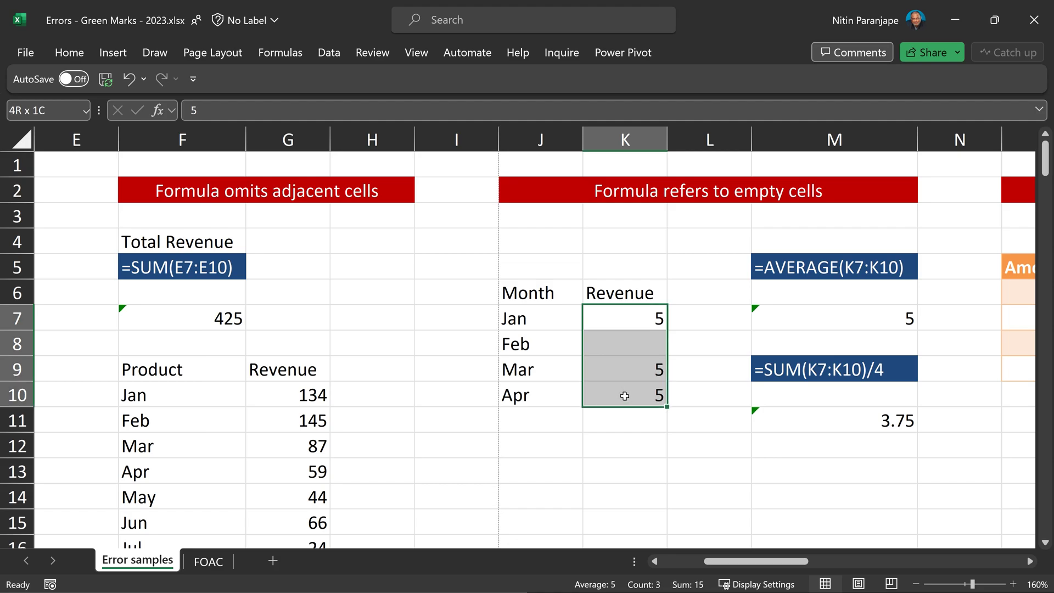
{"action": "left_click", "coordinate": [626, 347]}
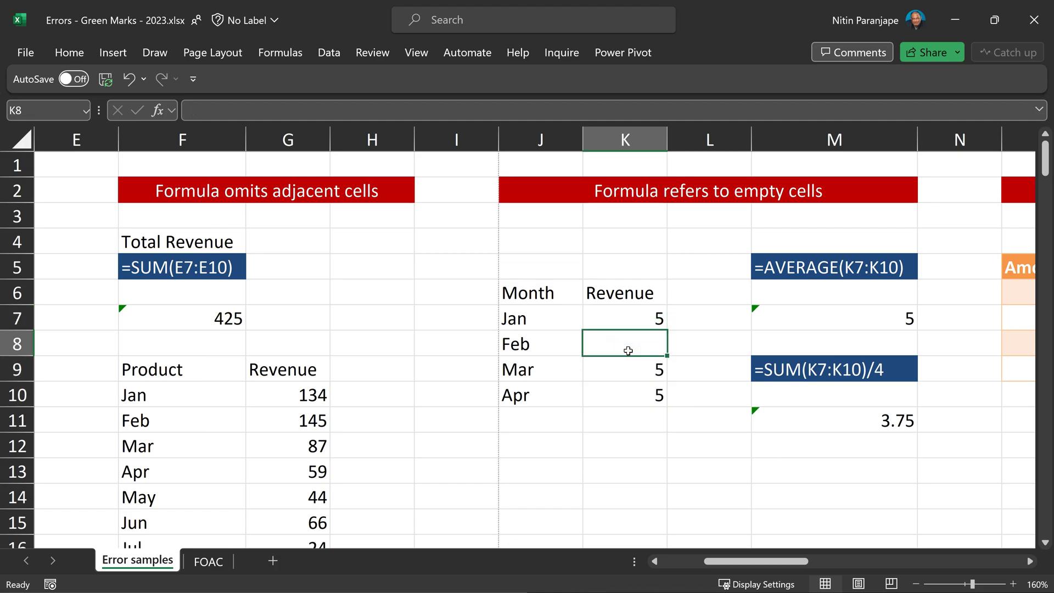
{"action": "left_click", "coordinate": [802, 324]}
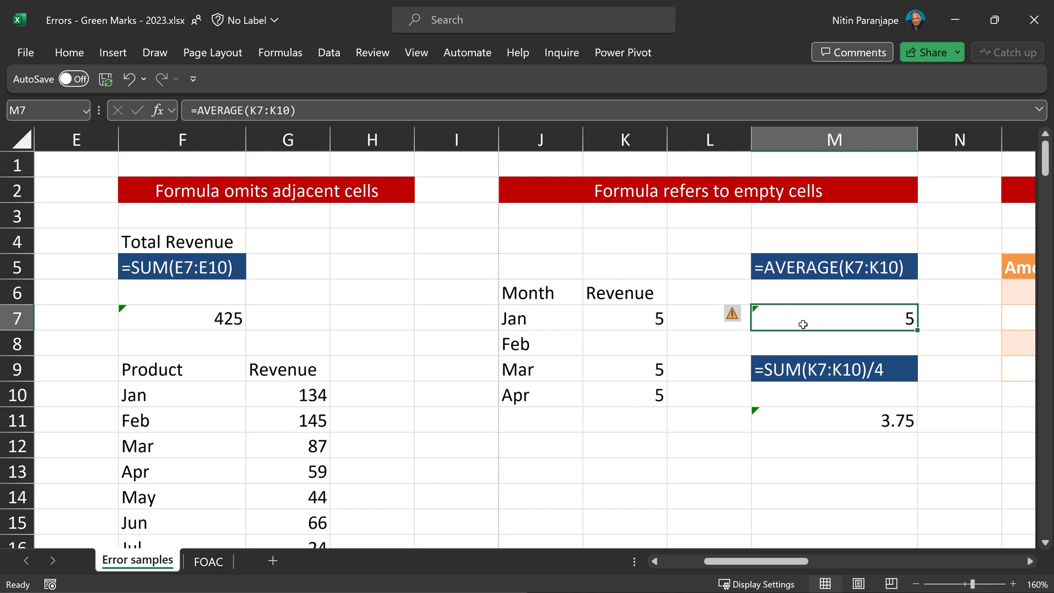
{"action": "key", "text": "F2"}
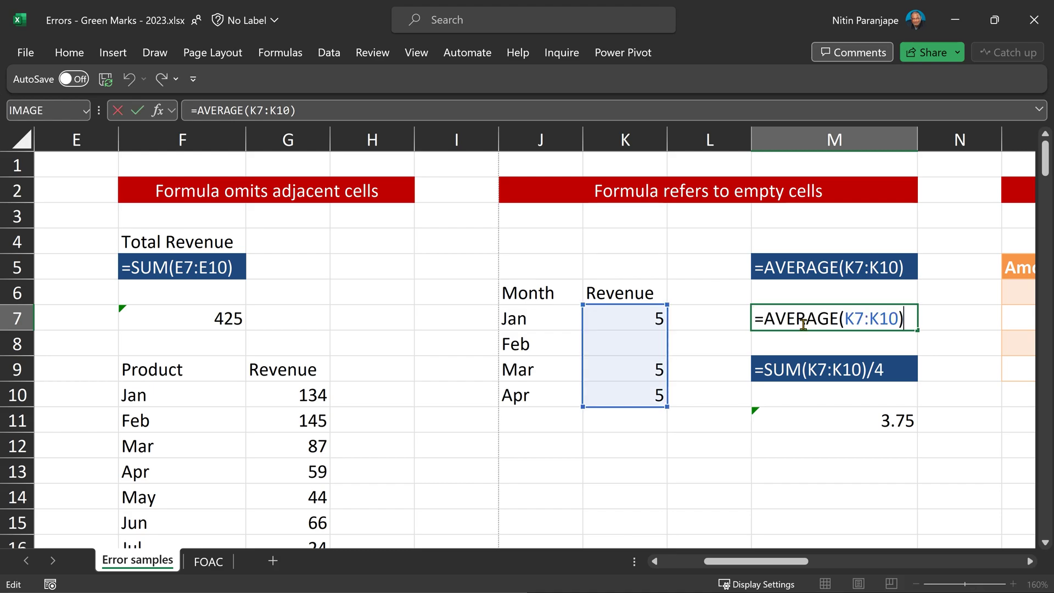
{"action": "left_click", "coordinate": [960, 340]}
{"action": "left_click", "coordinate": [808, 414]}
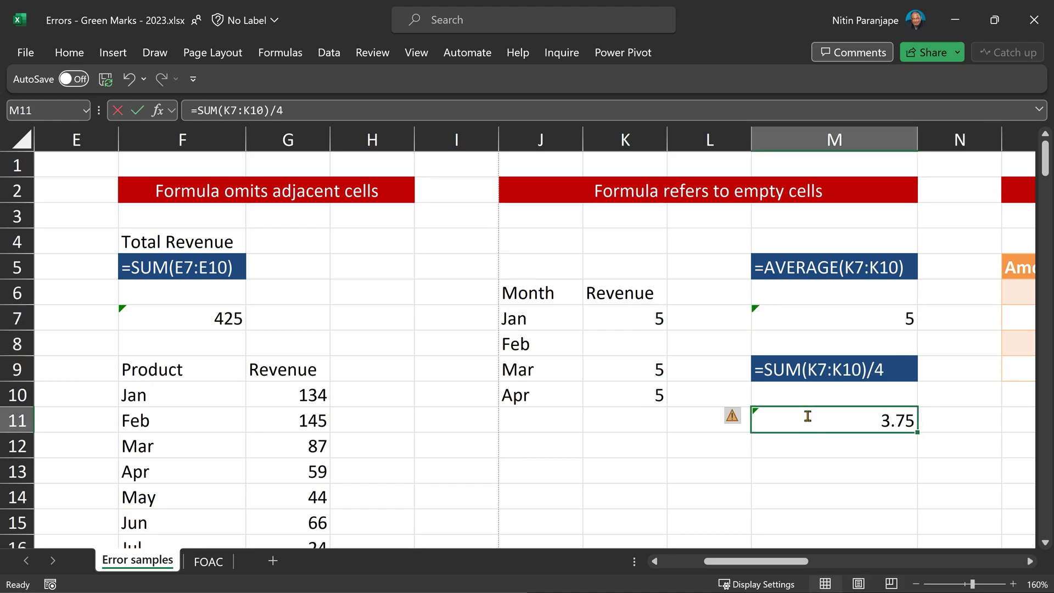
{"action": "key", "text": "F2"}
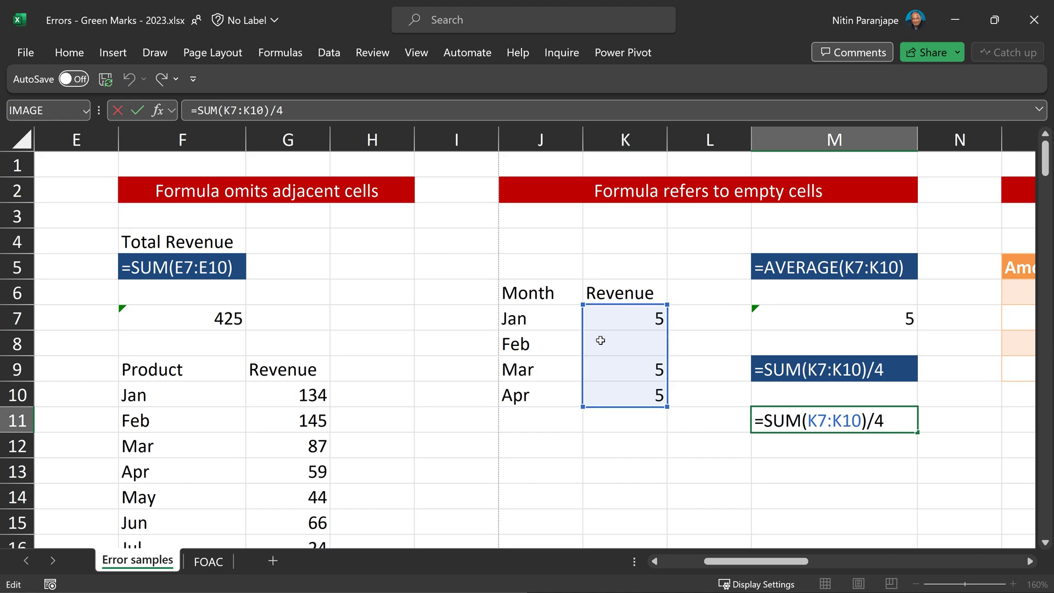
{"action": "left_click", "coordinate": [869, 473]}
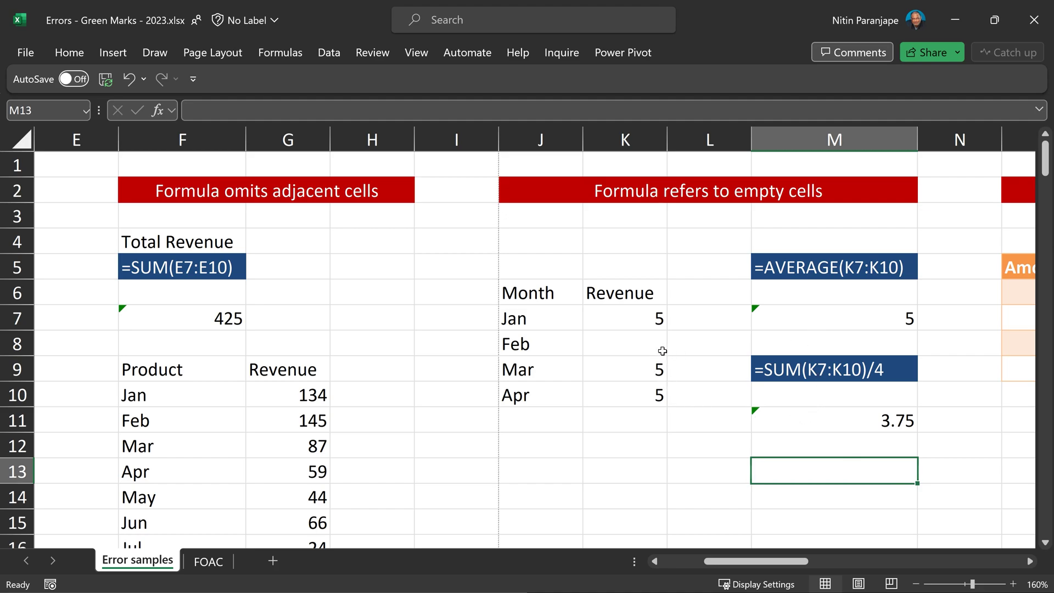
{"action": "left_click", "coordinate": [775, 317]}
{"action": "left_click", "coordinate": [732, 314]}
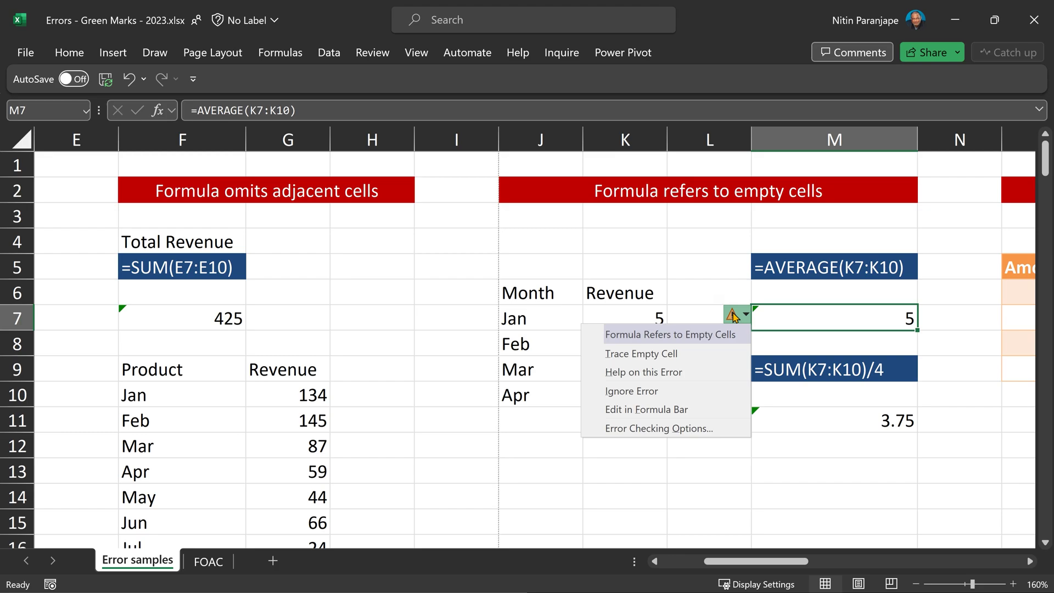
{"action": "left_click", "coordinate": [611, 296]}
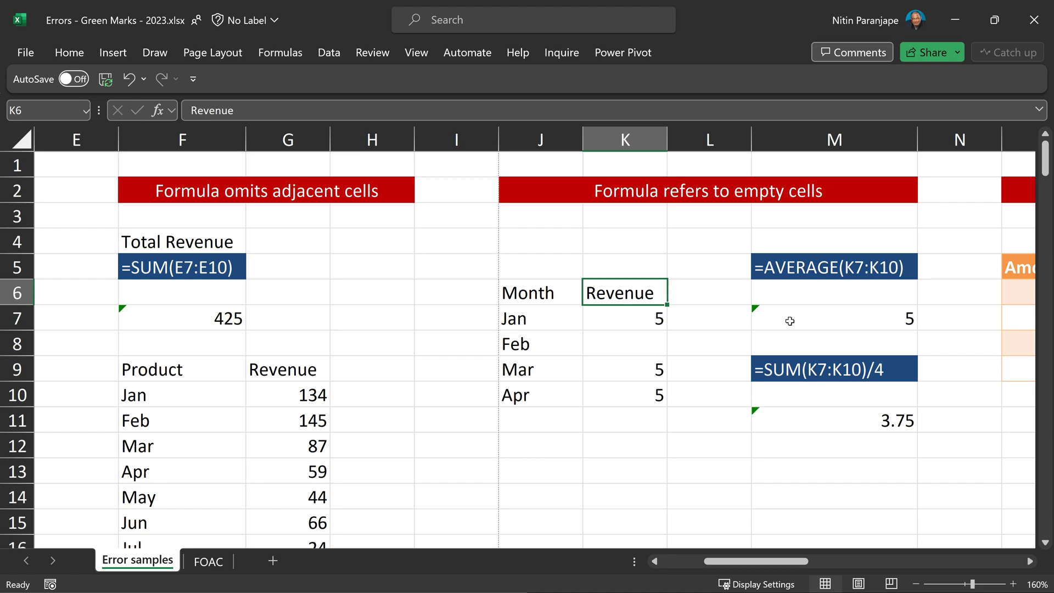
{"action": "left_click", "coordinate": [789, 320]}
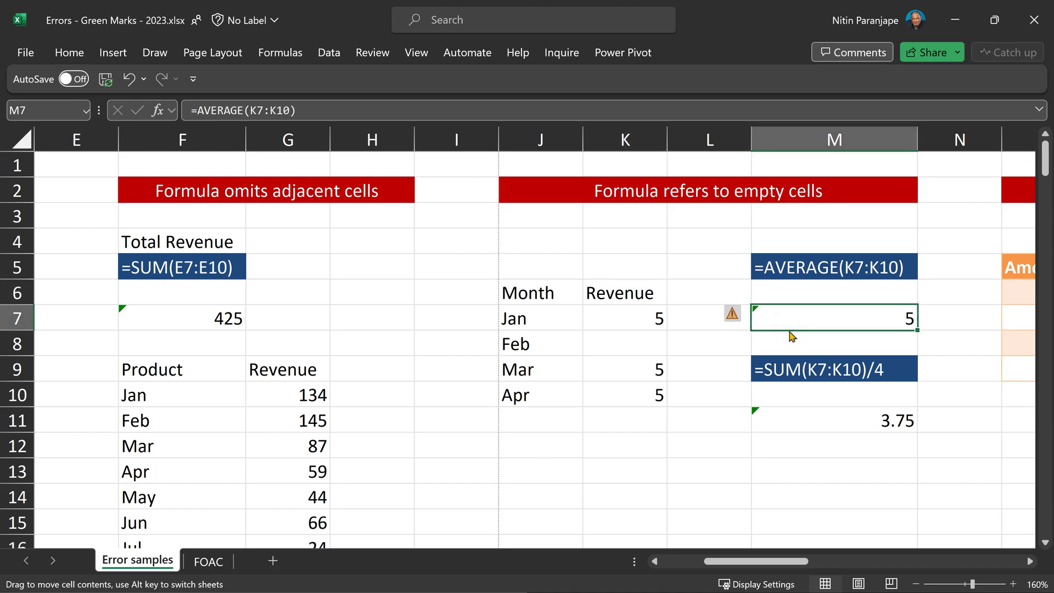
Copy the =AVERAGE(K7:K10) formula to H130 and trace its empty cell
{"action": "key", "text": "ctrl"}
{"action": "left_click_drag", "start_coordinate": [790, 331], "coordinate": [759, 506]}
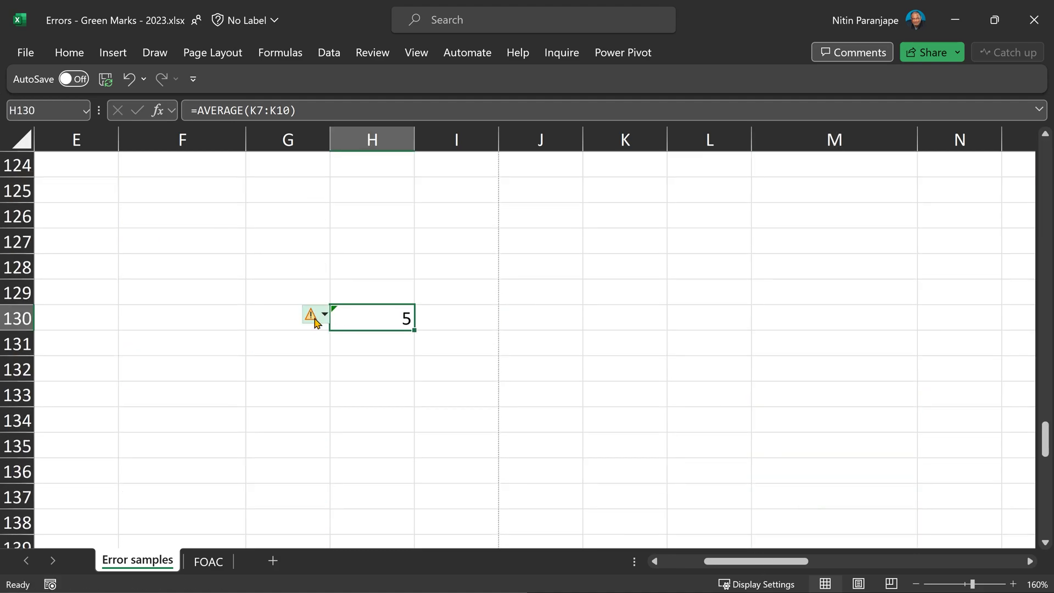
{"action": "left_click", "coordinate": [316, 319]}
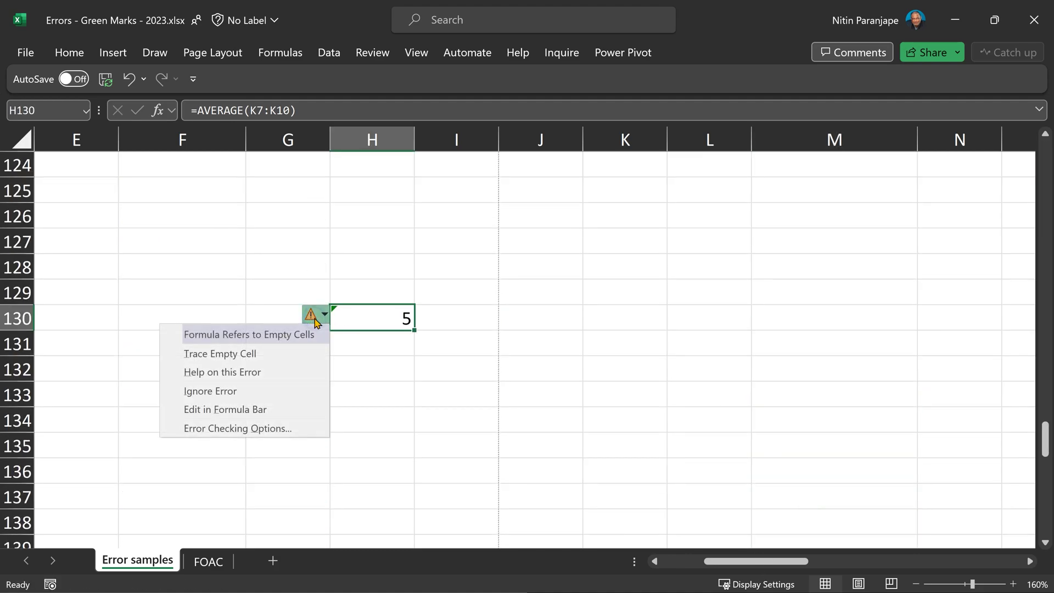
{"action": "left_click", "coordinate": [269, 354]}
Follow the tracer arrow between K7:K10 and H130, then remove the arrows
{"action": "double_click", "coordinate": [352, 307]}
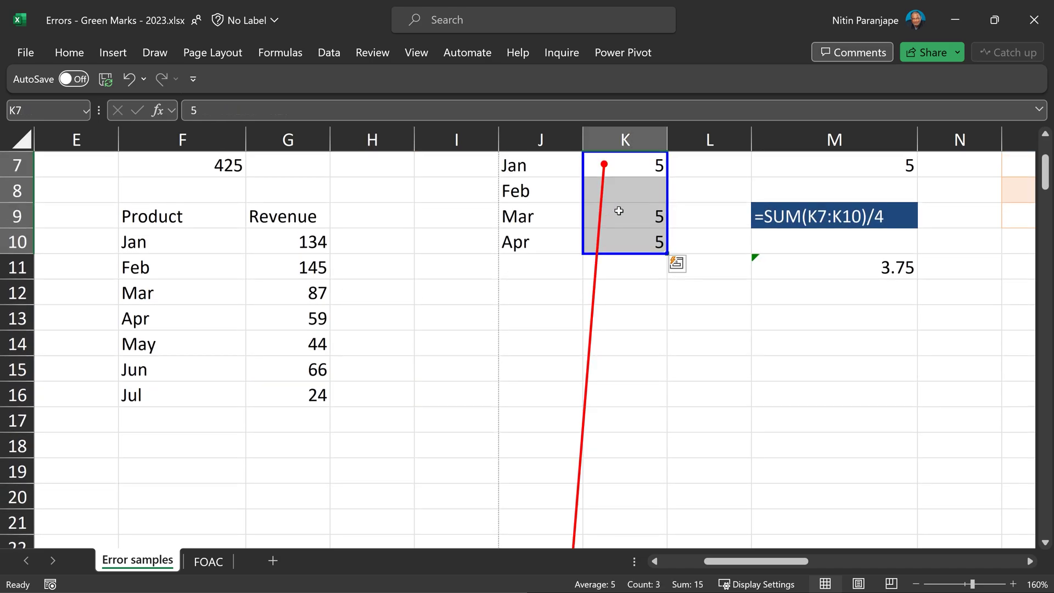
{"action": "double_click", "coordinate": [597, 247]}
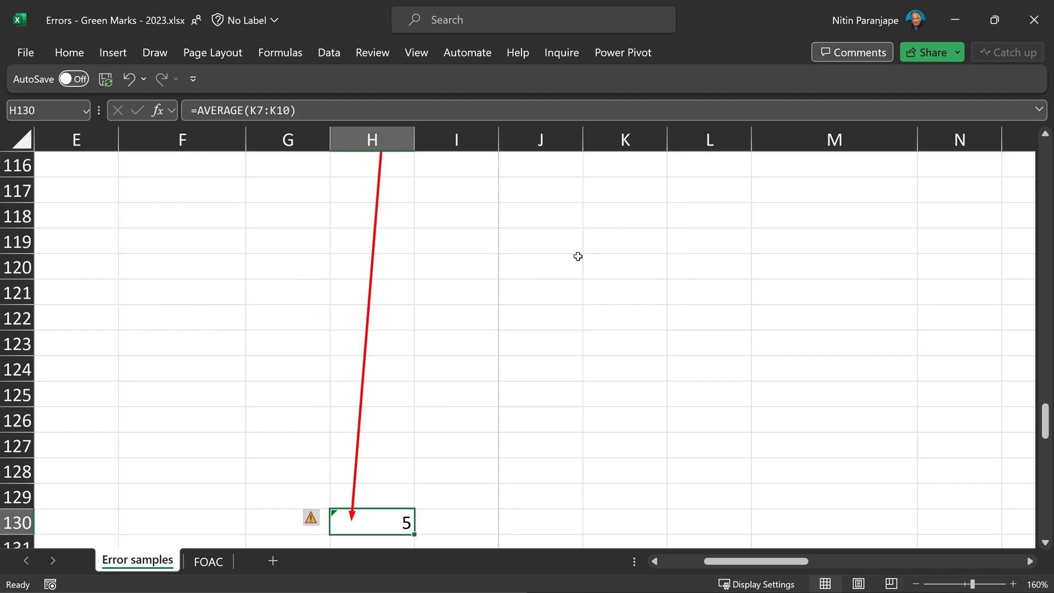
{"action": "double_click", "coordinate": [362, 401]}
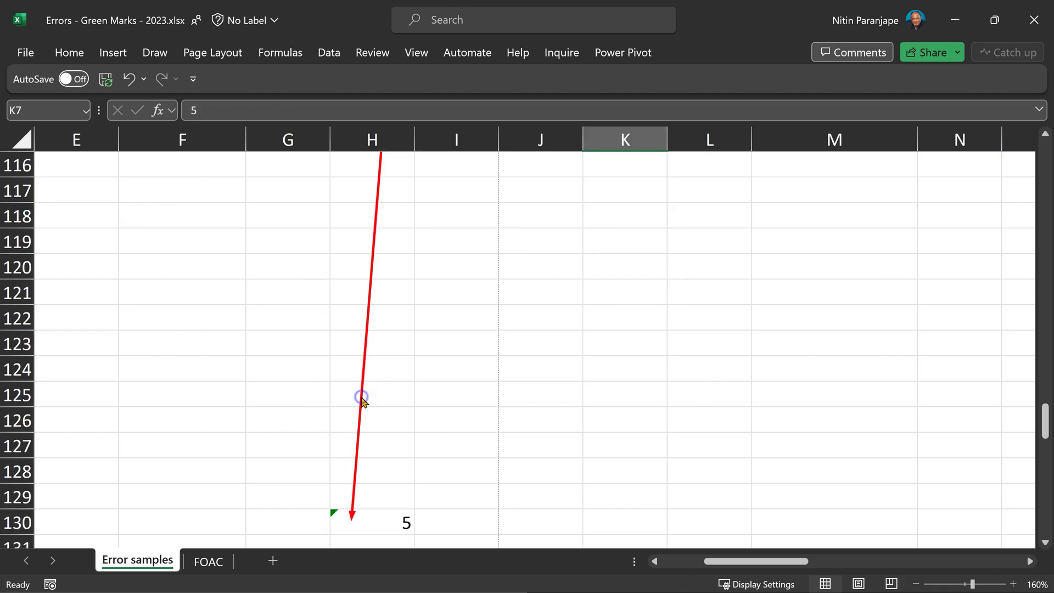
{"action": "left_click", "coordinate": [299, 58]}
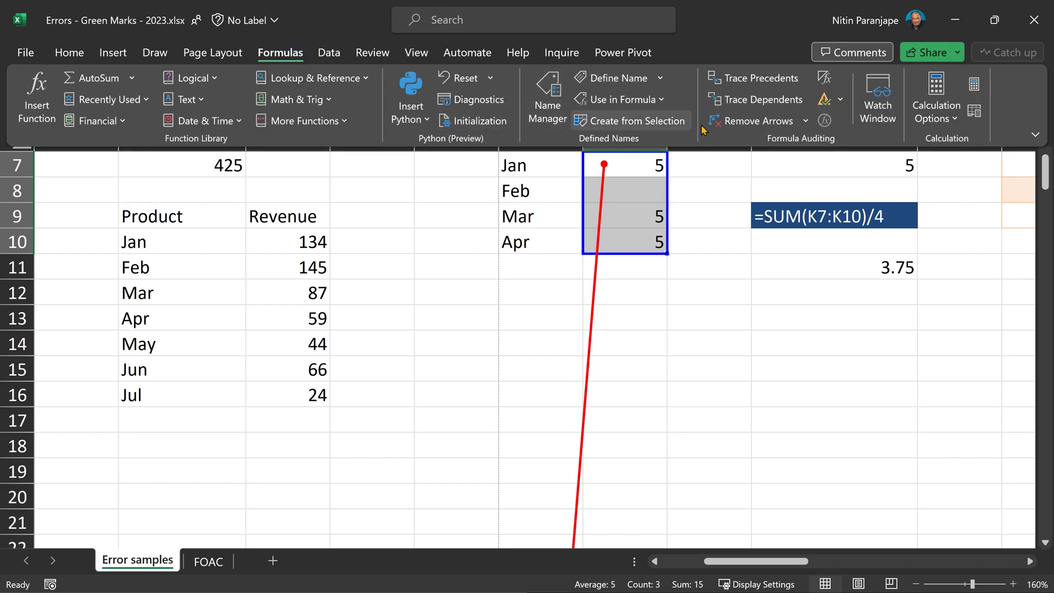
{"action": "left_click", "coordinate": [735, 121]}
Compare the margin formulas in column P to find the one in P7 that differs
{"action": "key", "text": "Left"}
{"action": "key", "text": "Left"}
{"action": "key", "text": "Left"}
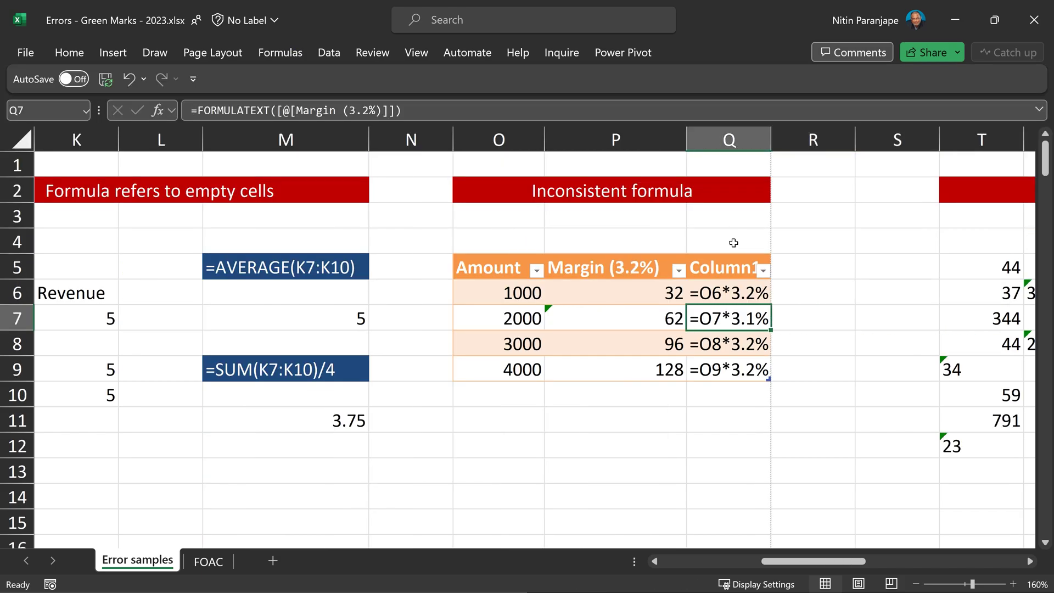
{"action": "left_click", "coordinate": [642, 292]}
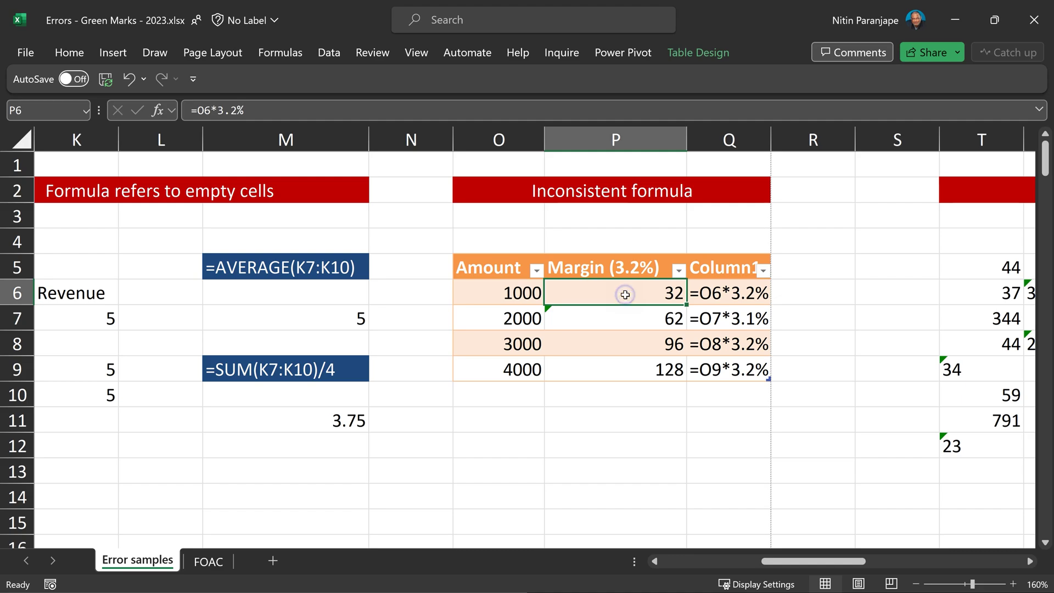
{"action": "left_click", "coordinate": [586, 319]}
{"action": "left_click", "coordinate": [737, 297]}
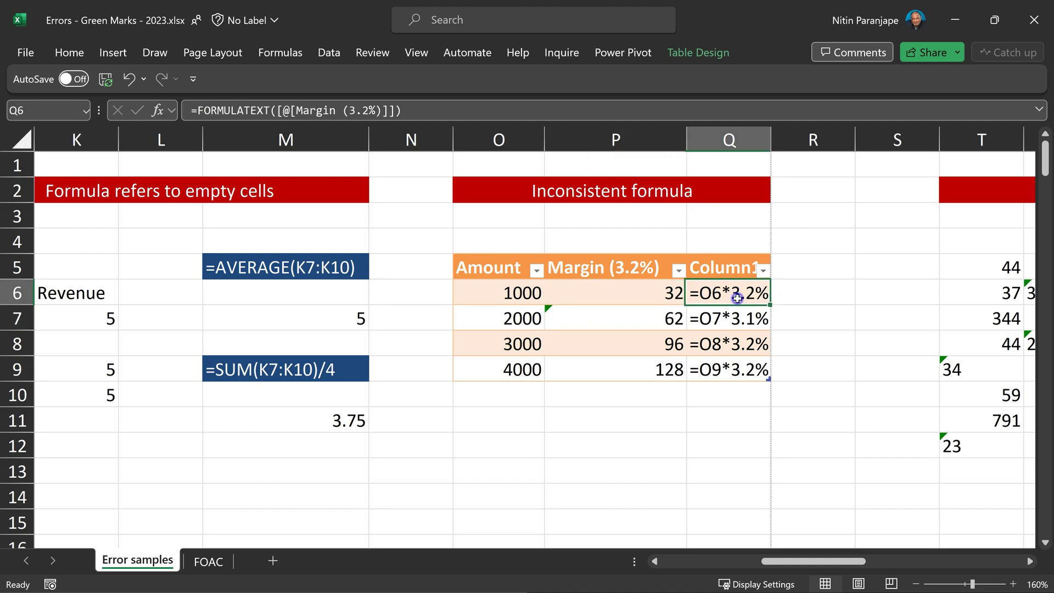
{"action": "left_click", "coordinate": [736, 348]}
{"action": "left_click", "coordinate": [736, 377]}
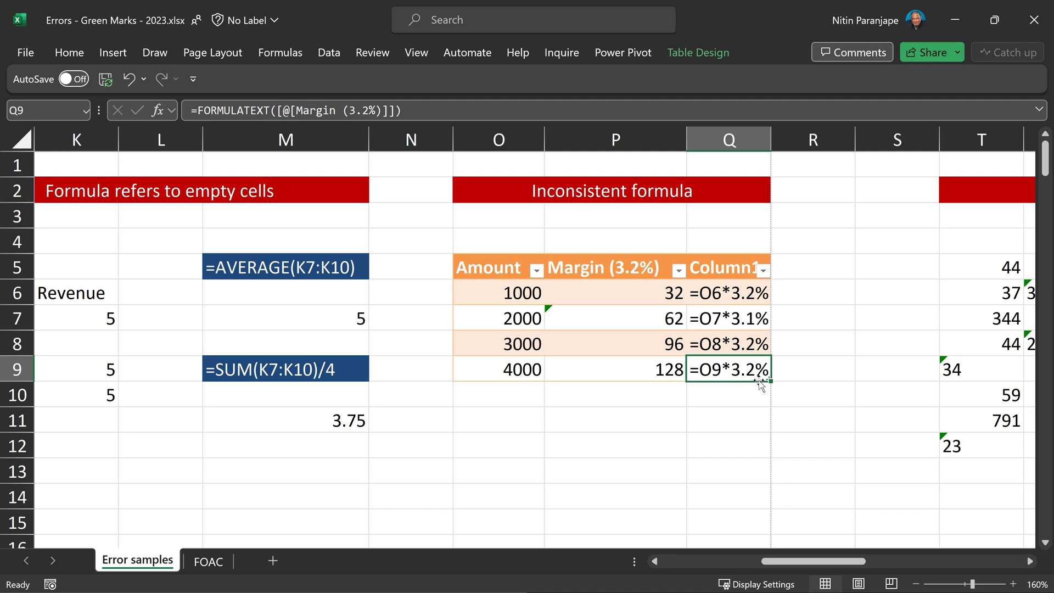
Restore P7 to the column's 3.2% calculated formula so it shows 64
{"action": "left_click", "coordinate": [668, 323]}
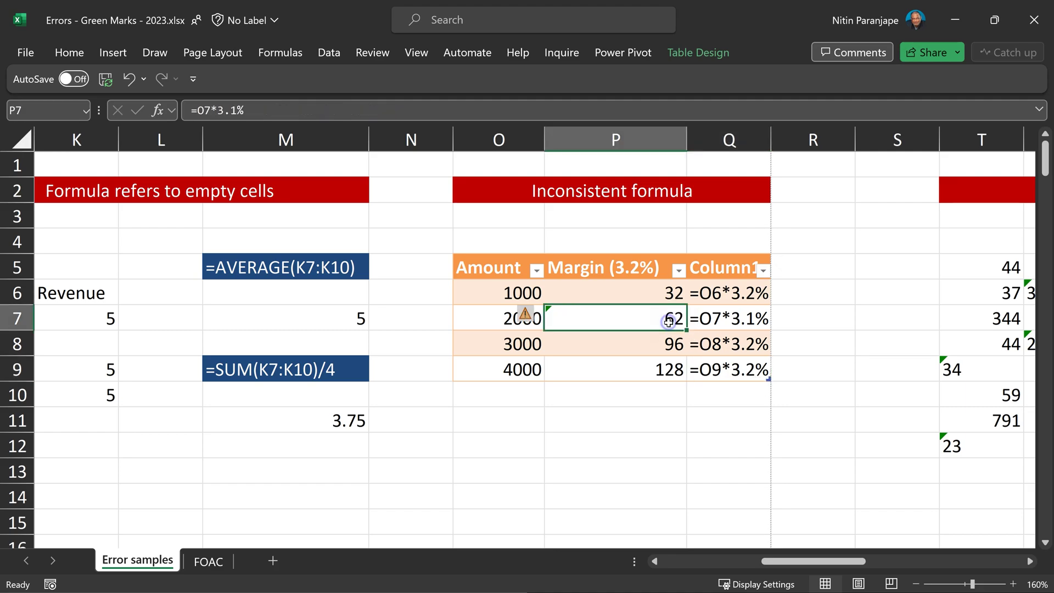
{"action": "left_click", "coordinate": [537, 314]}
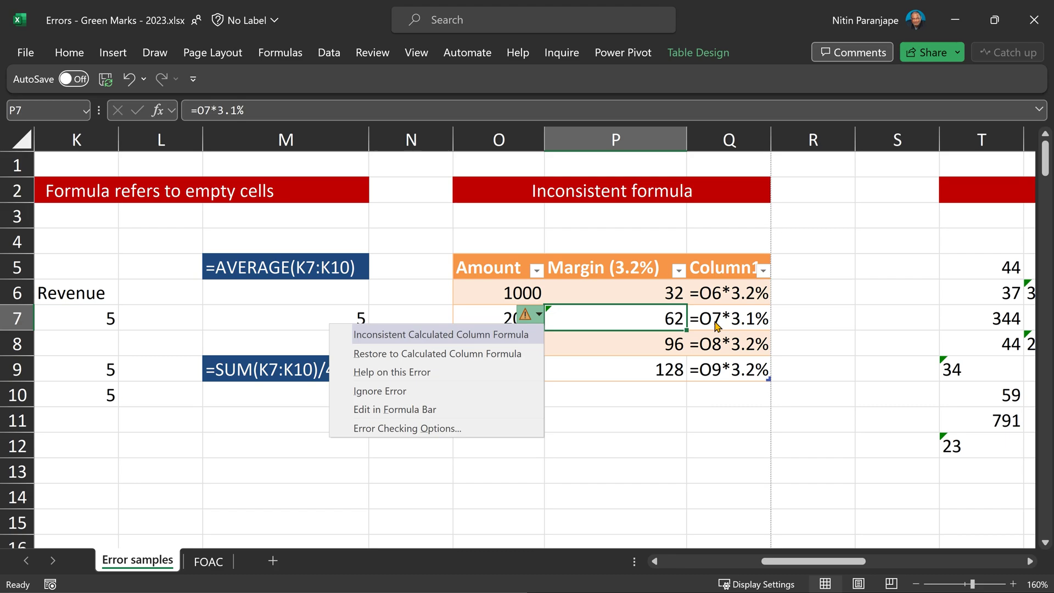
{"action": "left_click", "coordinate": [473, 354]}
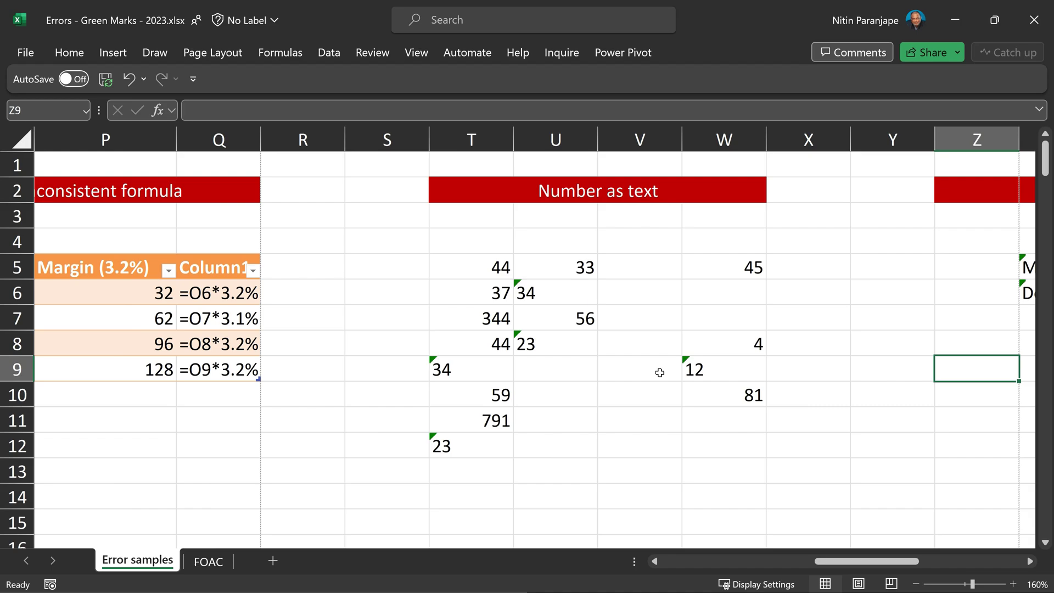
Inspect the text-stored numbers 34 in U6 and 23 in U8 within the Number as text block
{"action": "left_click", "coordinate": [555, 293]}
{"action": "left_click", "coordinate": [496, 288]}
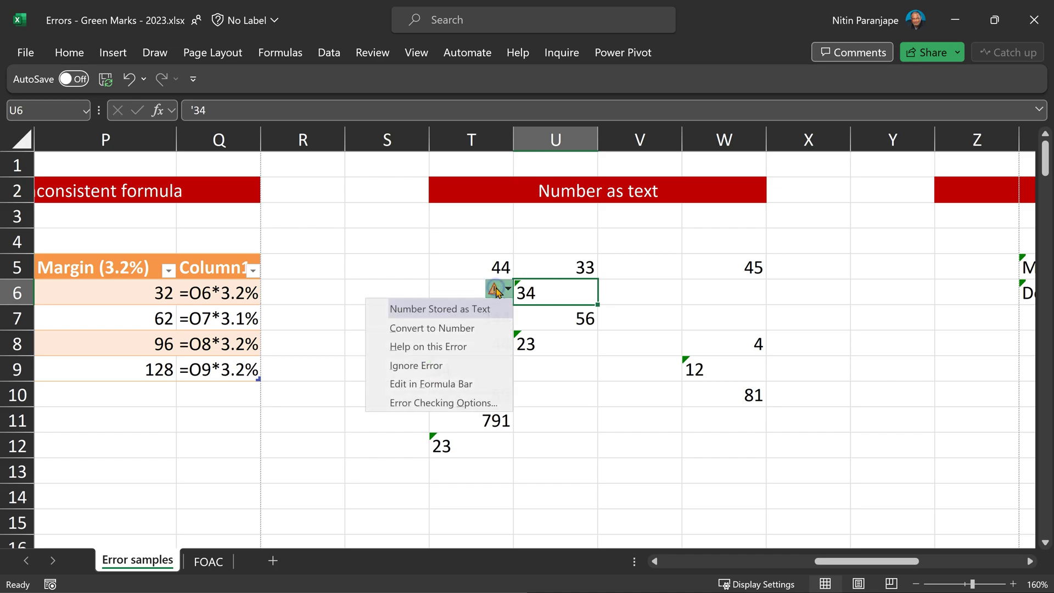
{"action": "left_click", "coordinate": [554, 318]}
{"action": "left_click", "coordinate": [590, 341]}
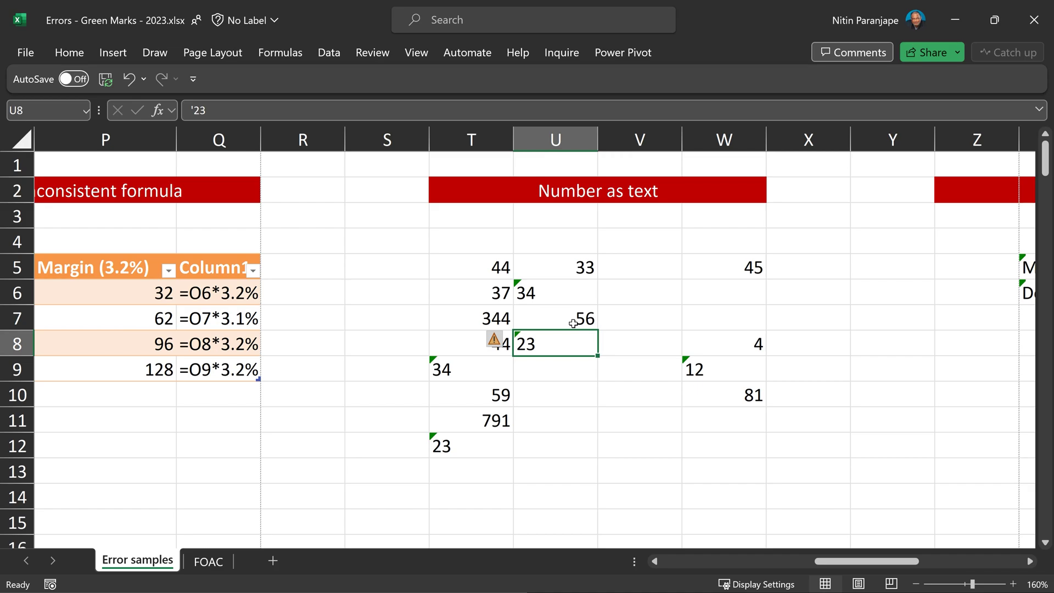
{"action": "left_click_drag", "start_coordinate": [500, 267], "coordinate": [726, 445]}
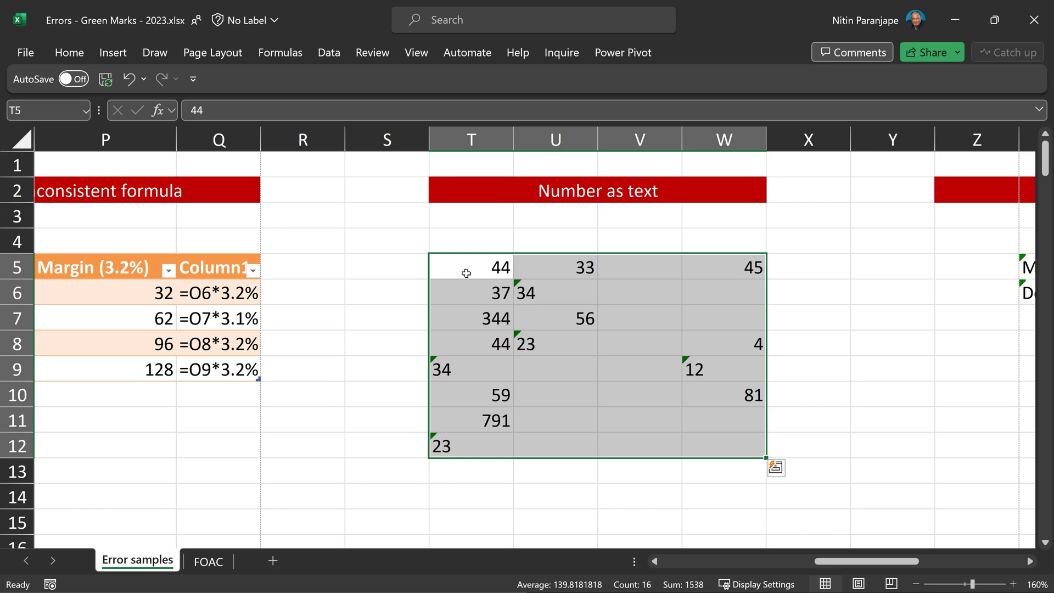
{"action": "left_click", "coordinate": [540, 295]}
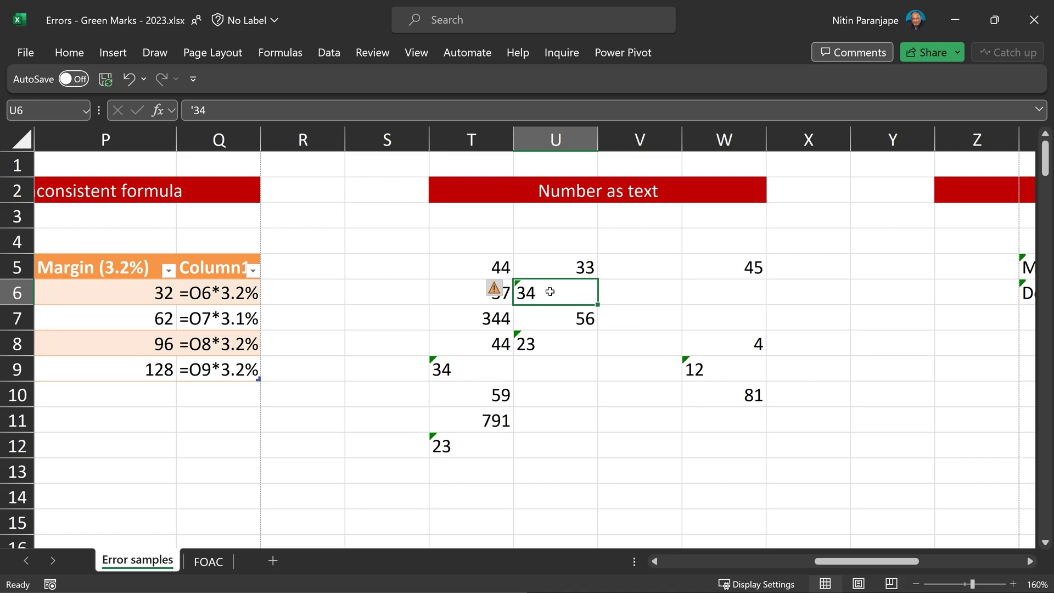
Select the entire sheet and convert all text-stored numbers to real numbers
{"action": "key", "text": "ctrl+a"}
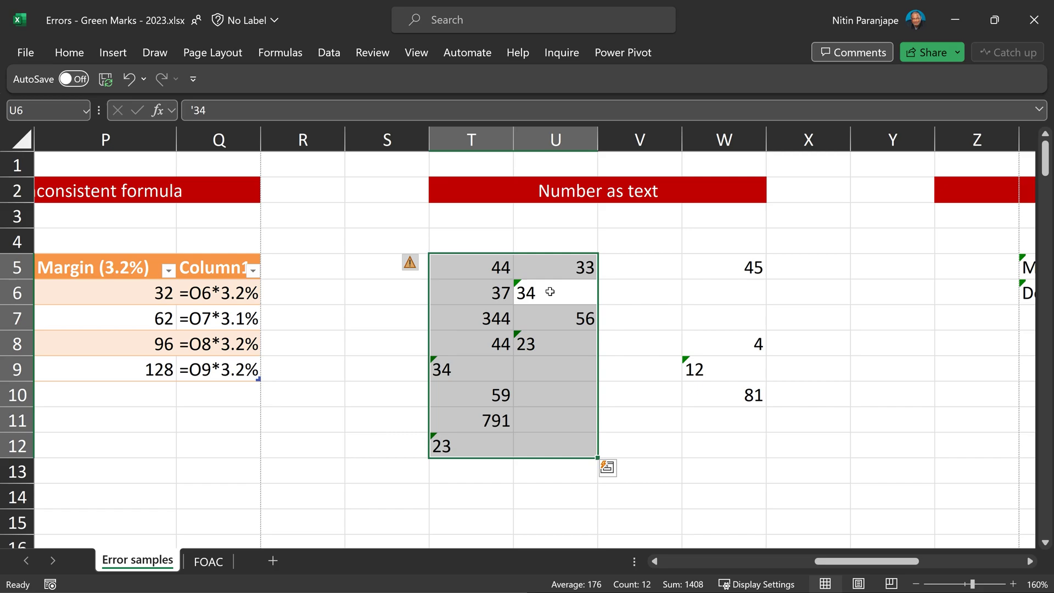
{"action": "key", "text": "ctrl+a"}
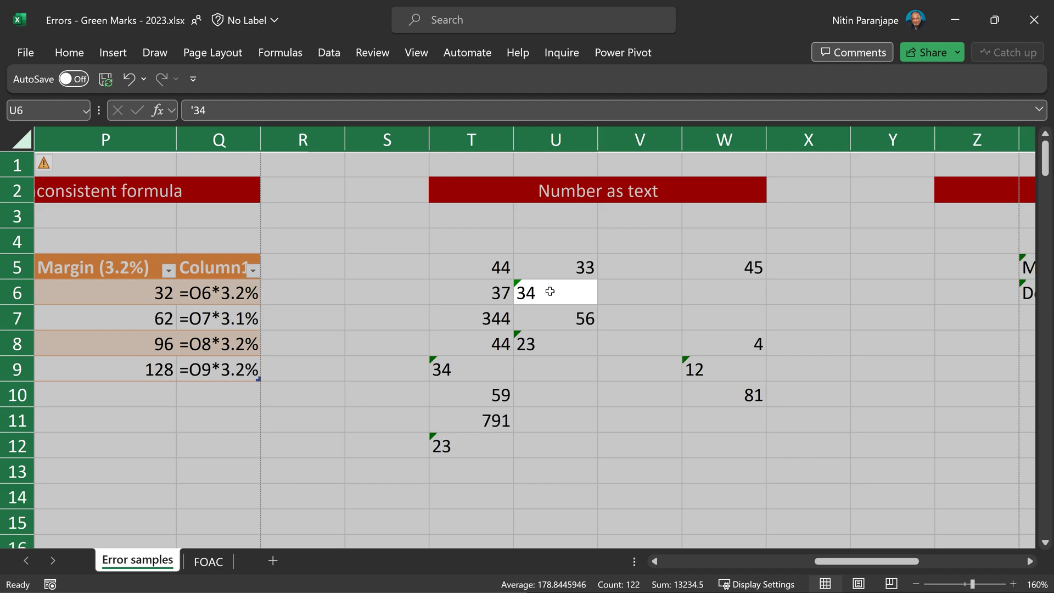
{"action": "mouse_move", "coordinate": [45, 166]}
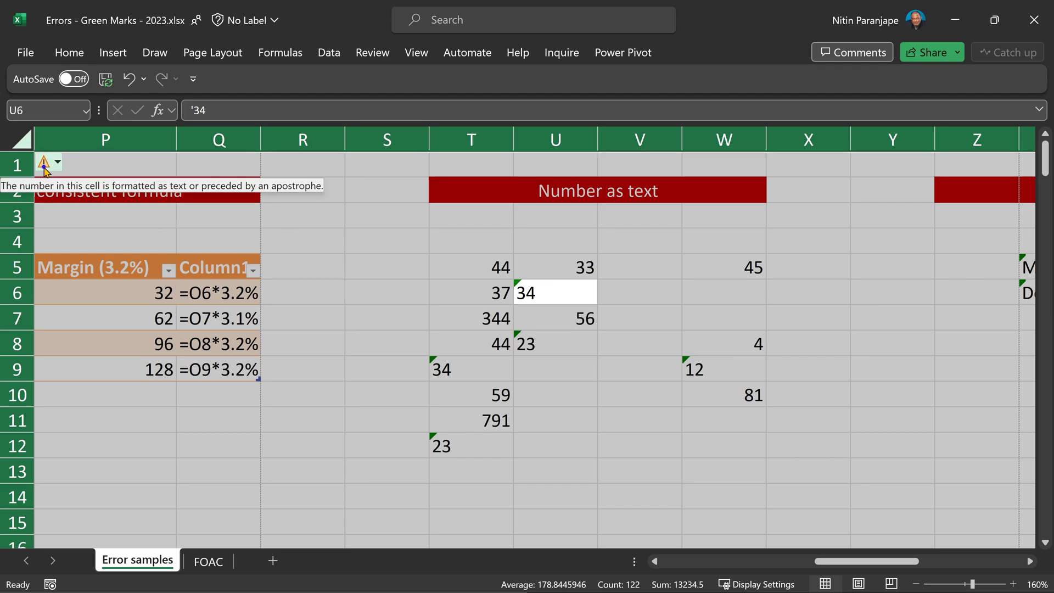
{"action": "left_click", "coordinate": [45, 168]}
{"action": "left_click", "coordinate": [58, 196]}
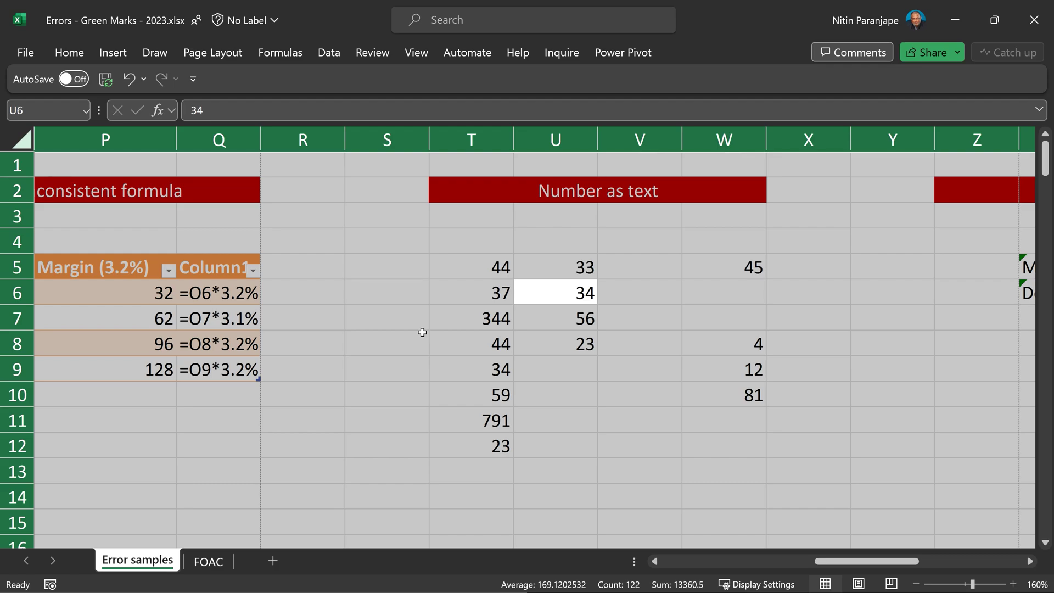
Convert the text date Mar 2 21 in AA5 to Mar 2 2021
{"action": "left_click", "coordinate": [515, 344]}
{"action": "key", "text": "Right"}
{"action": "key", "text": "Right"}
{"action": "key", "text": "Right"}
{"action": "key", "text": "Right"}
{"action": "key", "text": "Right"}
{"action": "key", "text": "Right"}
{"action": "key", "text": "Right"}
{"action": "key", "text": "Right"}
{"action": "key", "text": "Right"}
{"action": "key", "text": "Right"}
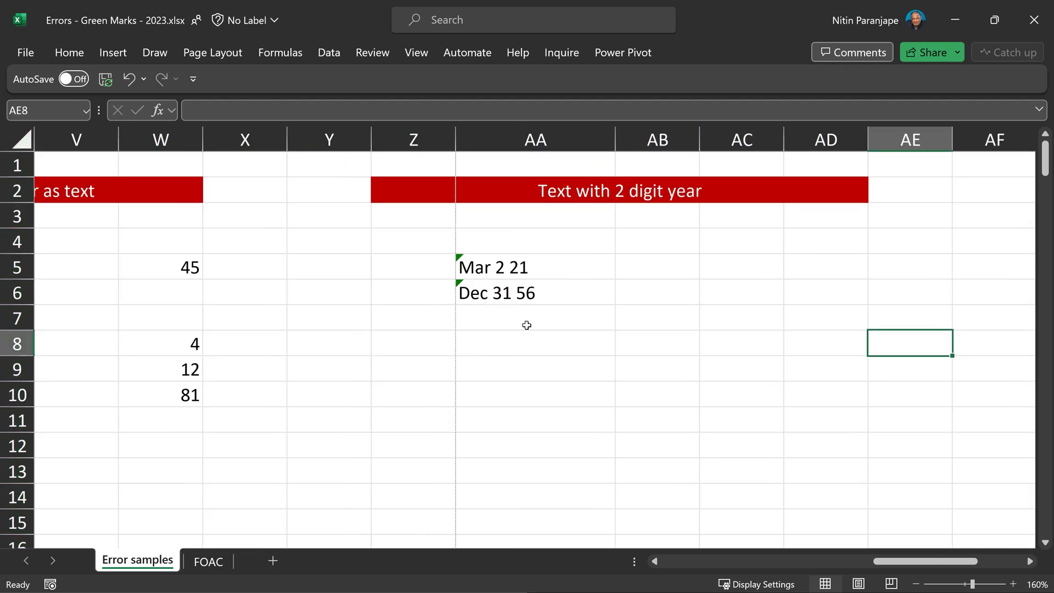
{"action": "left_click", "coordinate": [531, 265]}
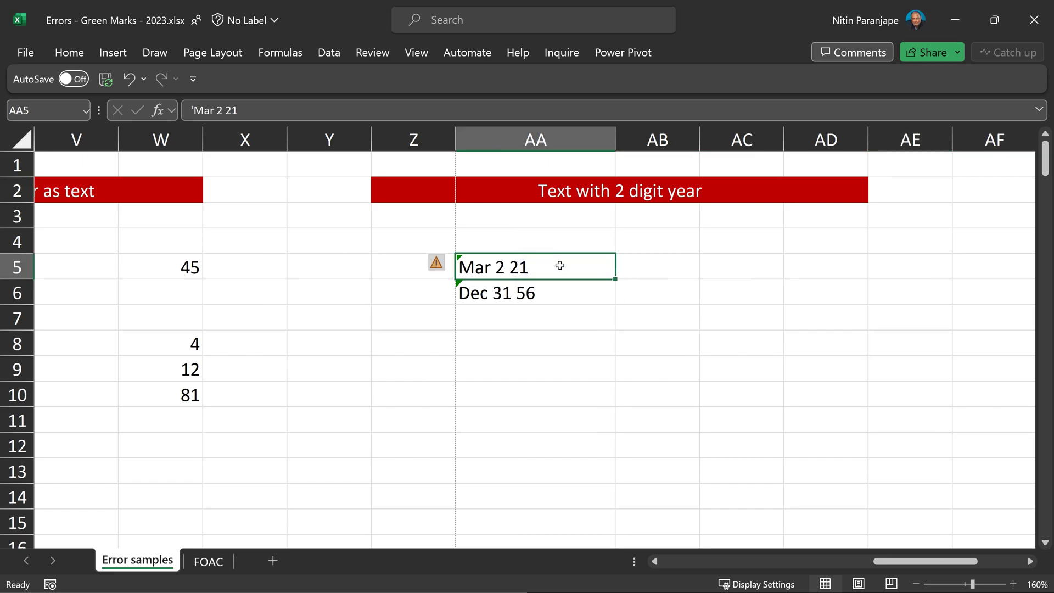
{"action": "left_click", "coordinate": [433, 267]}
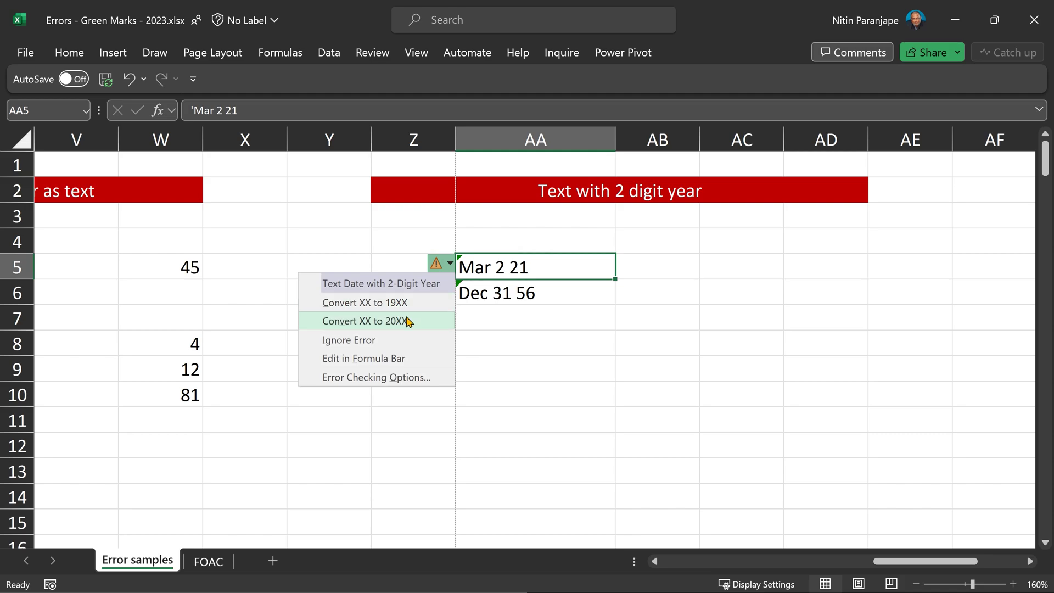
{"action": "left_click", "coordinate": [407, 321]}
Convert the text date Dec 31 56 in AA6 to Dec 31 1956
{"action": "key", "text": "Down"}
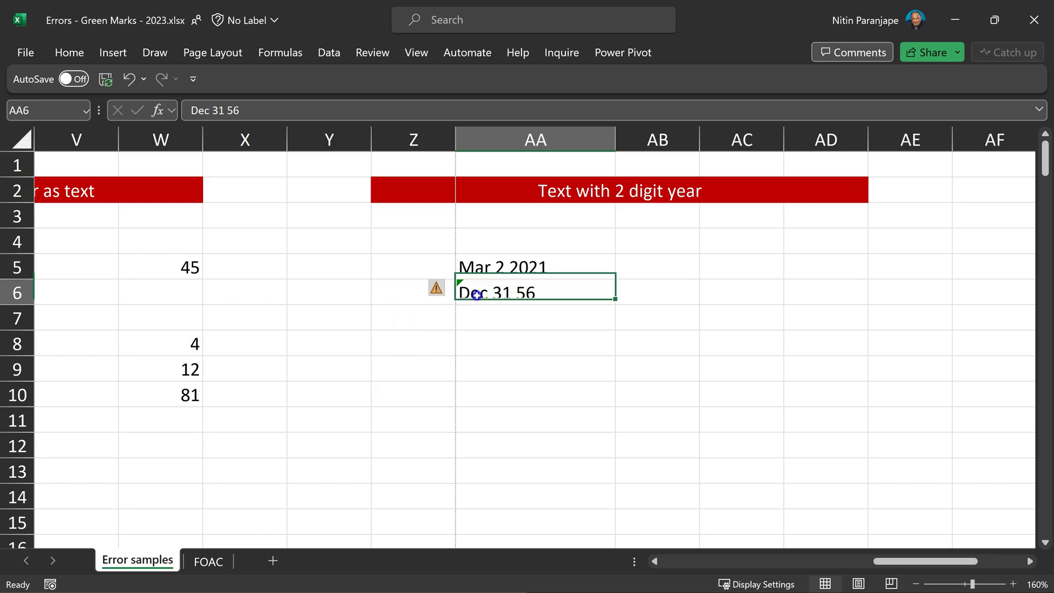
{"action": "left_click", "coordinate": [444, 290]}
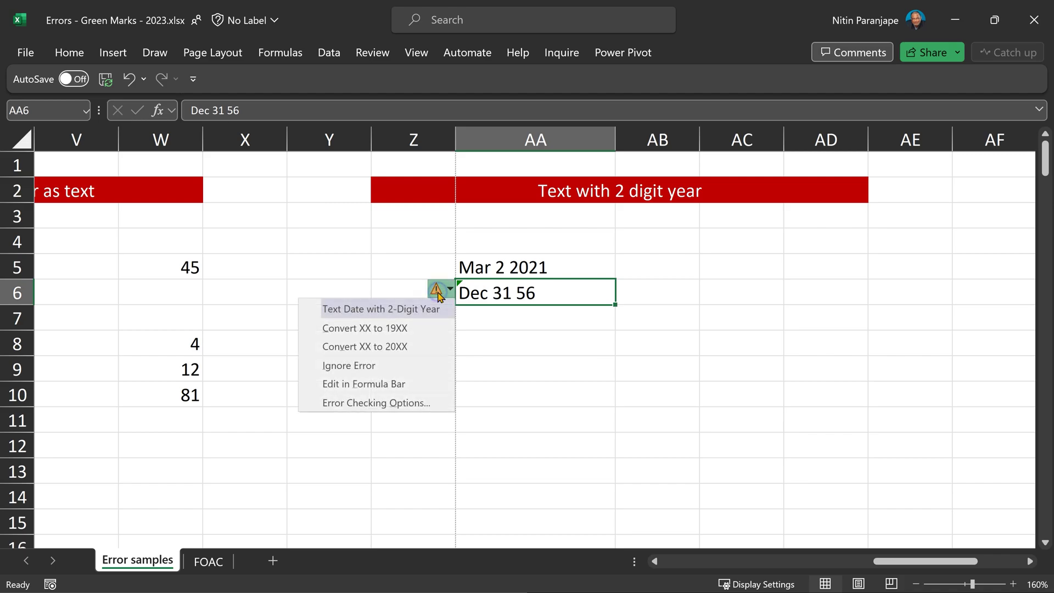
{"action": "left_click", "coordinate": [415, 330]}
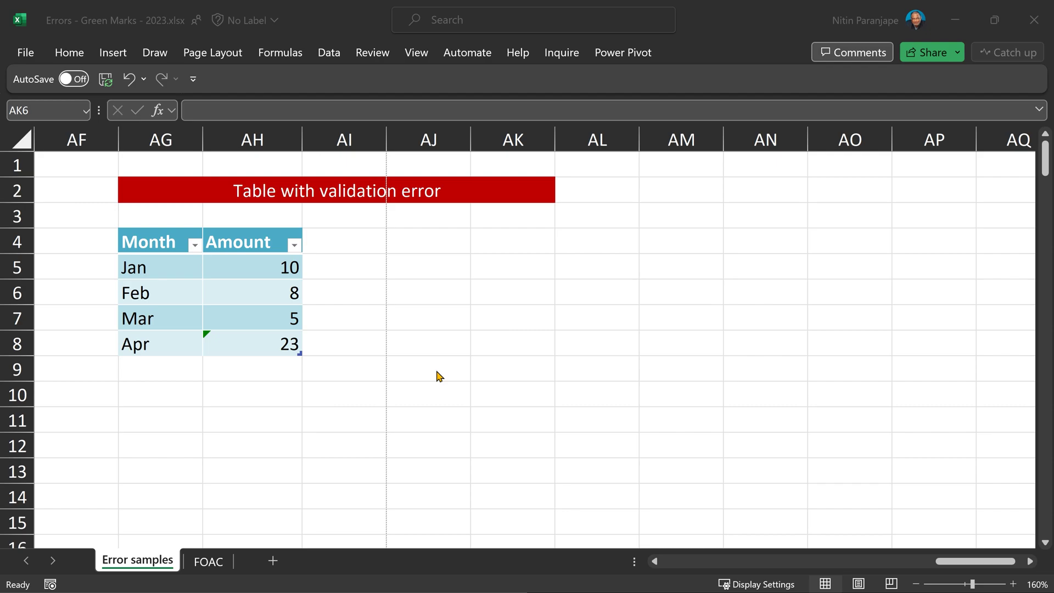
Display the type information for AH8's Apr amount 23, which breaks the whole-number ≤10 rule
{"action": "left_click", "coordinate": [266, 270]}
{"action": "left_click", "coordinate": [252, 343]}
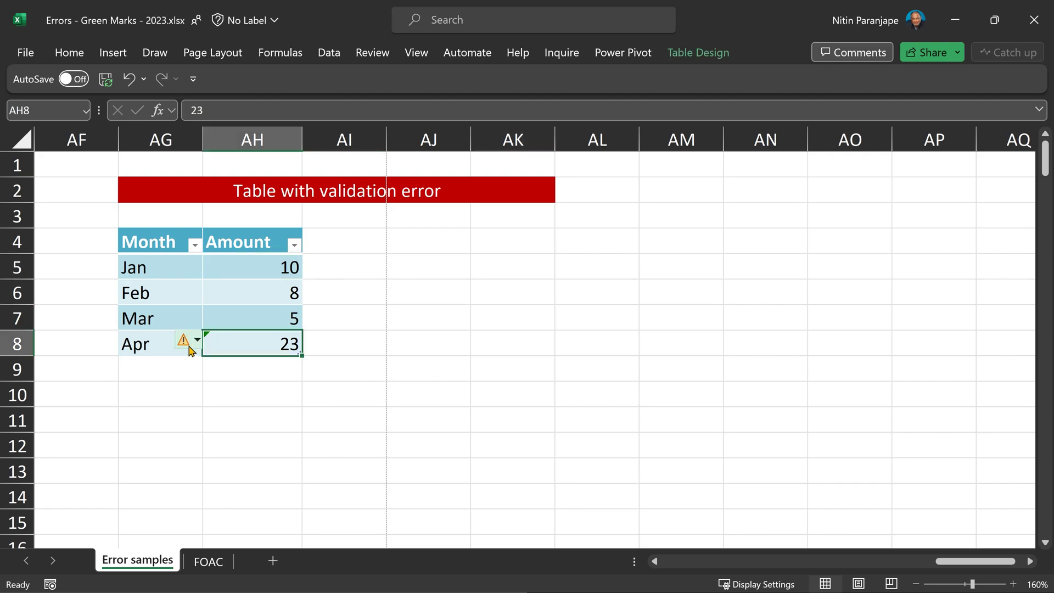
{"action": "left_click", "coordinate": [187, 345]}
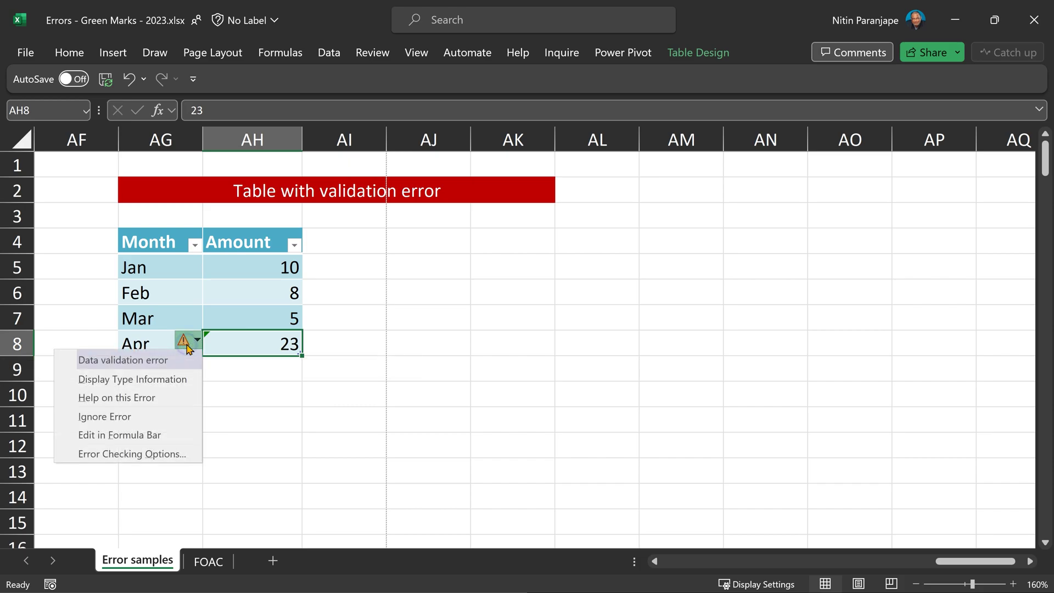
{"action": "left_click", "coordinate": [162, 380]}
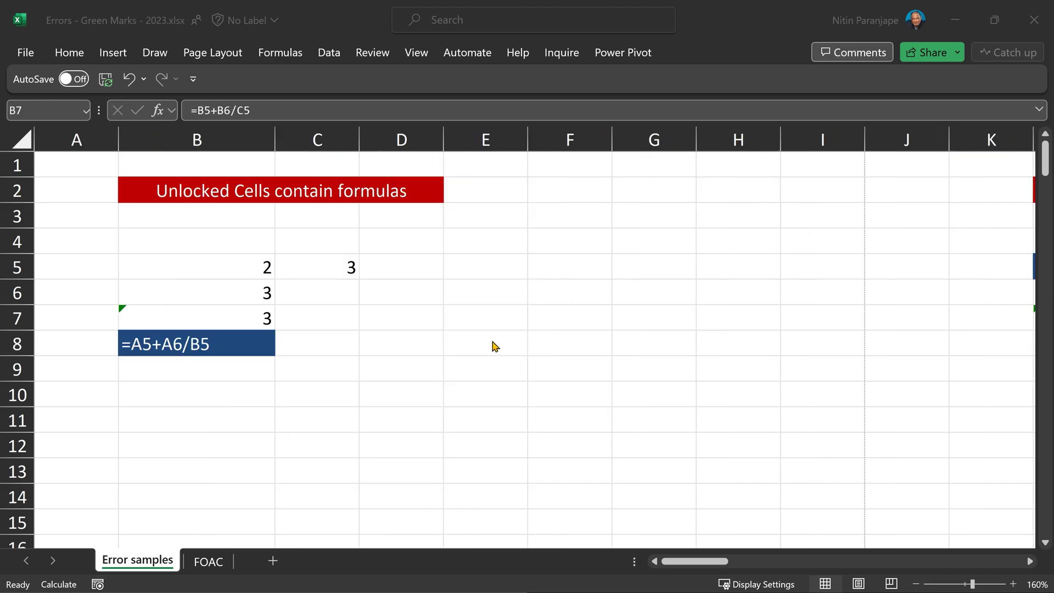
Clear the Locked protection setting on input cells B5:C6
{"action": "left_click", "coordinate": [247, 316]}
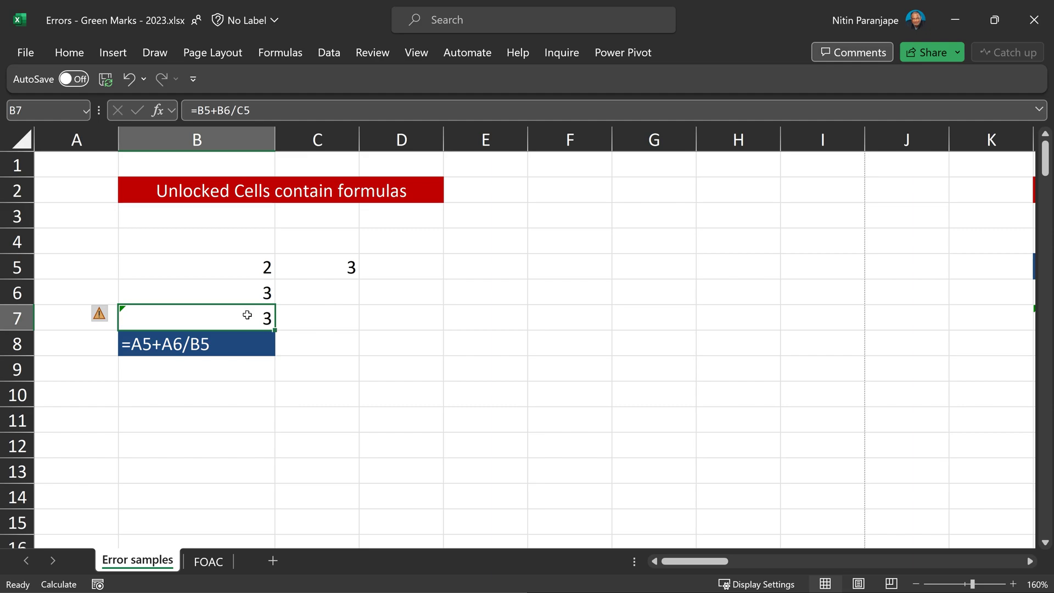
{"action": "left_click", "coordinate": [245, 267]}
{"action": "left_click", "coordinate": [285, 280], "text": "shift"}
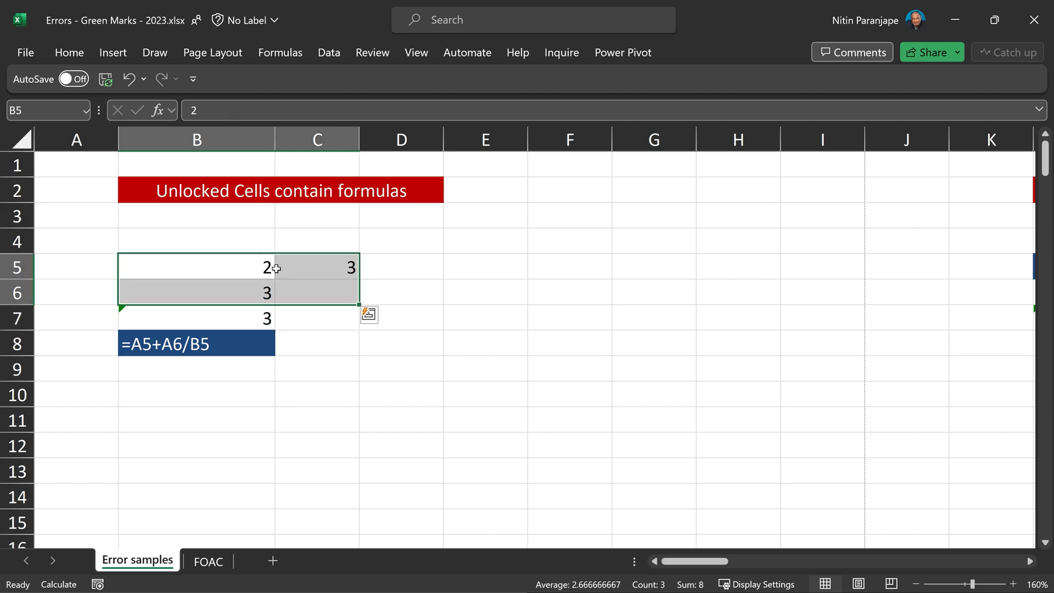
{"action": "right_click", "coordinate": [276, 269]}
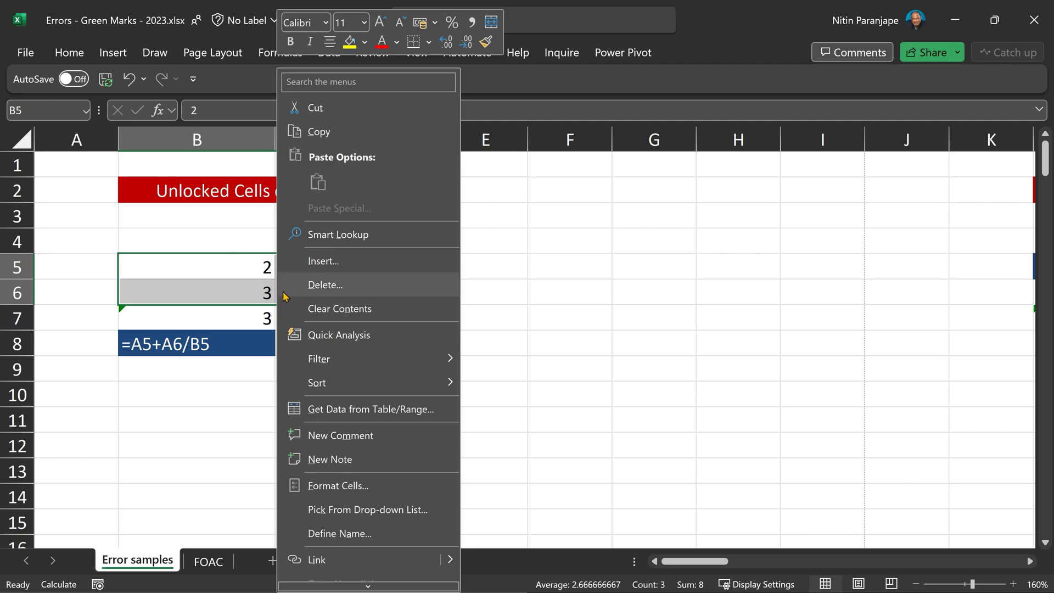
{"action": "left_click", "coordinate": [338, 485]}
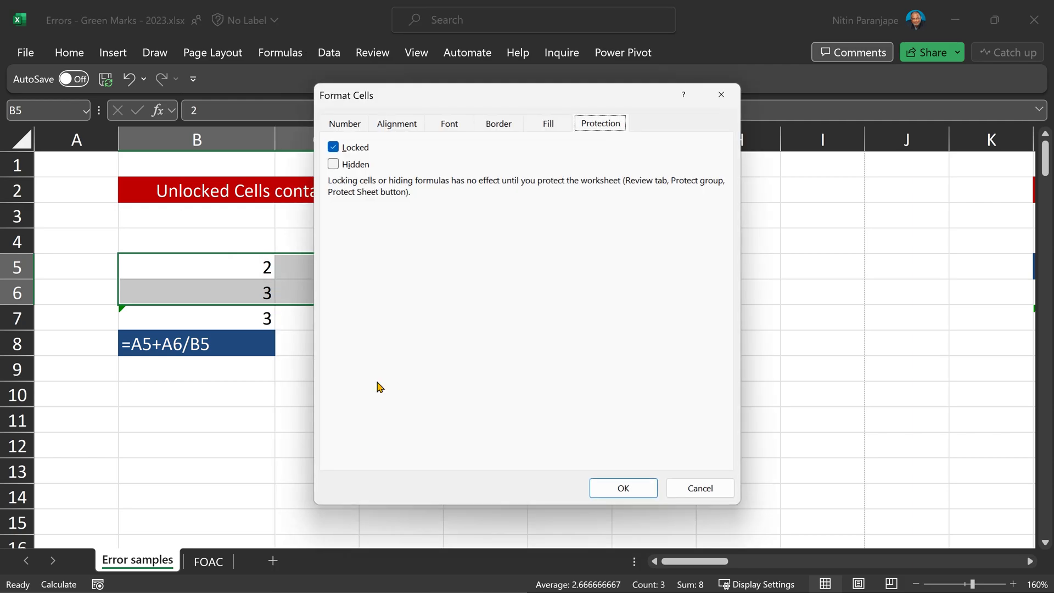
{"action": "left_click", "coordinate": [333, 147]}
{"action": "left_click", "coordinate": [600, 483]}
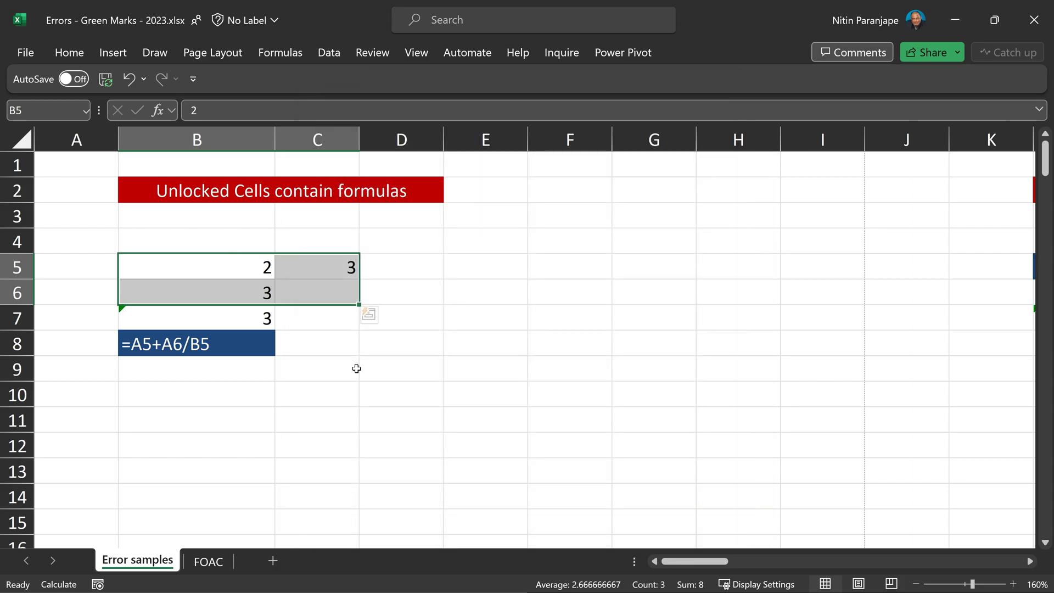
Lock formula cell B7 to clear its unprotected-formula warning, then go to Misleading number formats
{"action": "left_click_drag", "start_coordinate": [237, 273], "coordinate": [284, 292]}
{"action": "left_click", "coordinate": [242, 317]}
{"action": "right_click", "coordinate": [243, 319]}
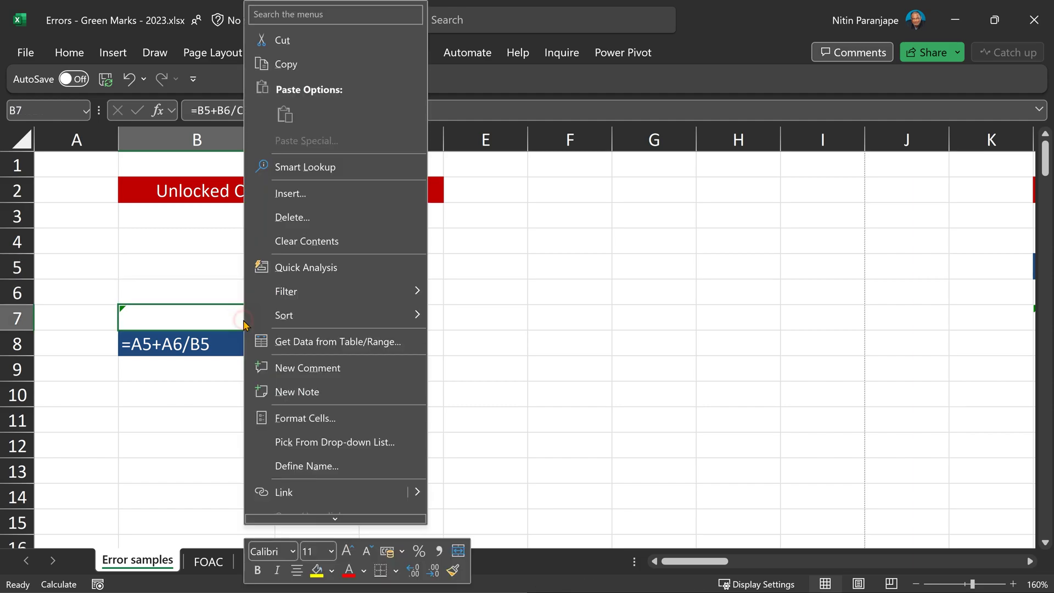
{"action": "left_click", "coordinate": [330, 425]}
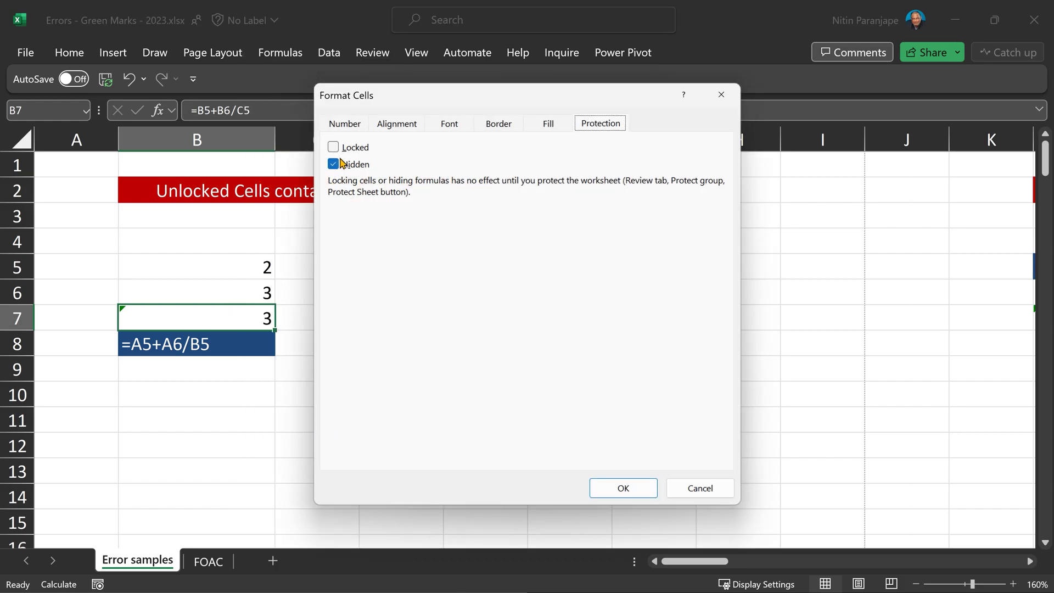
{"action": "left_click", "coordinate": [697, 489]}
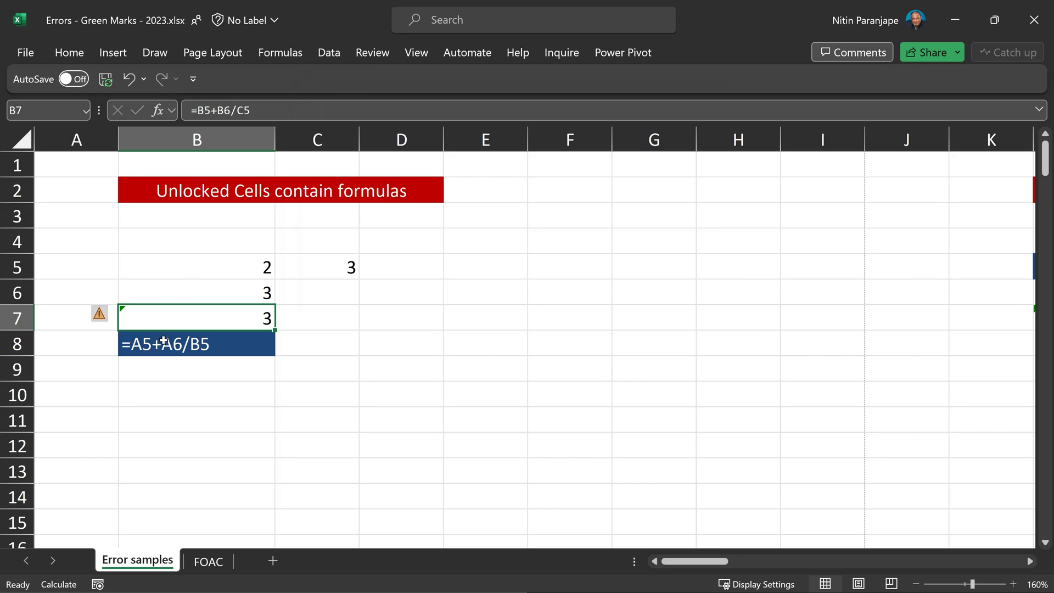
{"action": "left_click", "coordinate": [103, 315]}
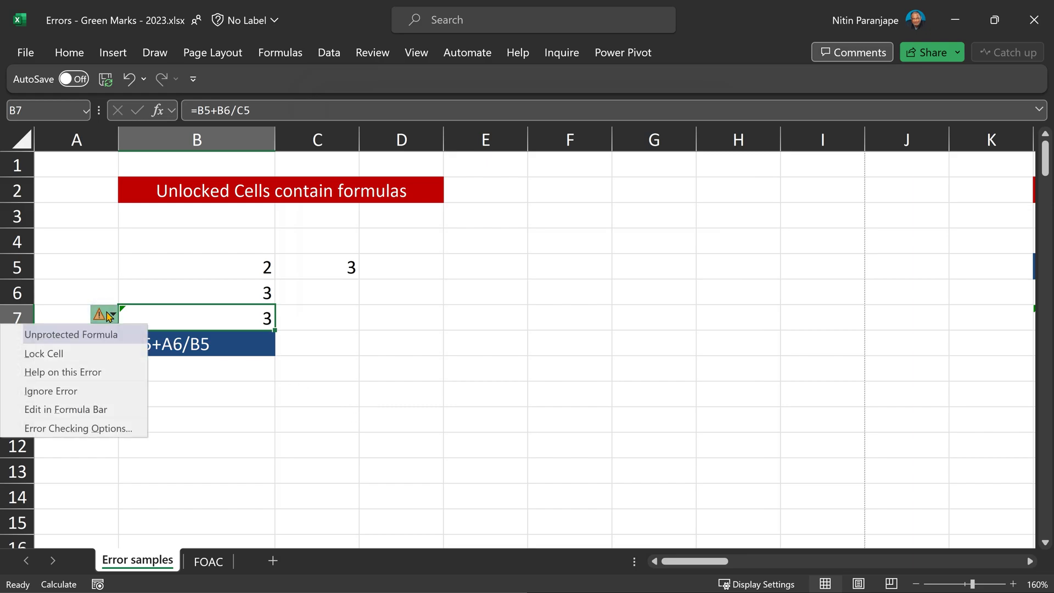
{"action": "left_click", "coordinate": [81, 346]}
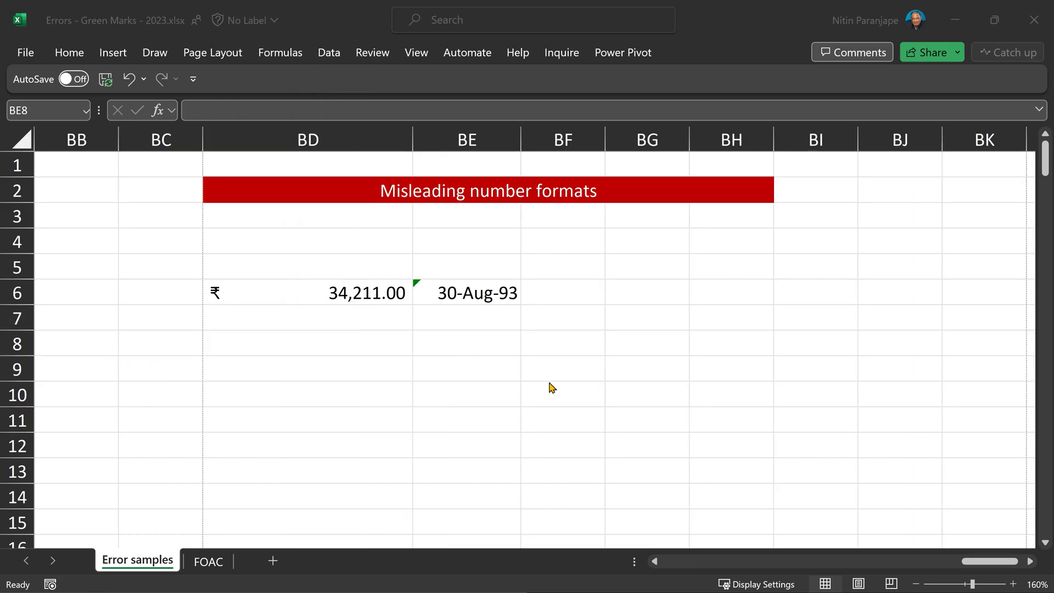
{"action": "left_click", "coordinate": [494, 345]}
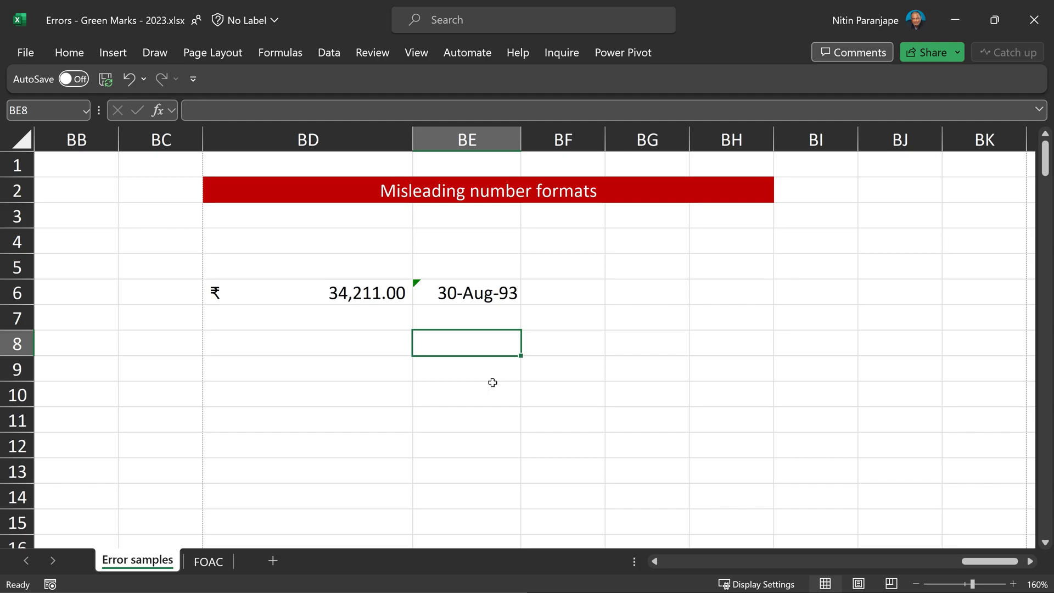
Give BE6 BD6's rupee currency format so it shows 34,211.00 instead of a date
{"action": "left_click", "coordinate": [348, 295]}
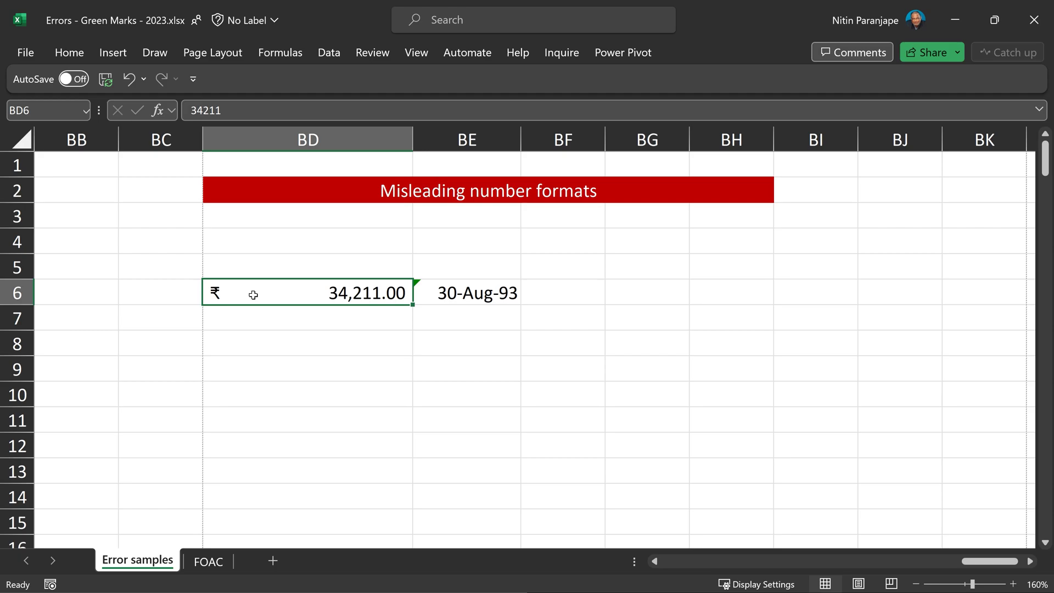
{"action": "left_click", "coordinate": [490, 288]}
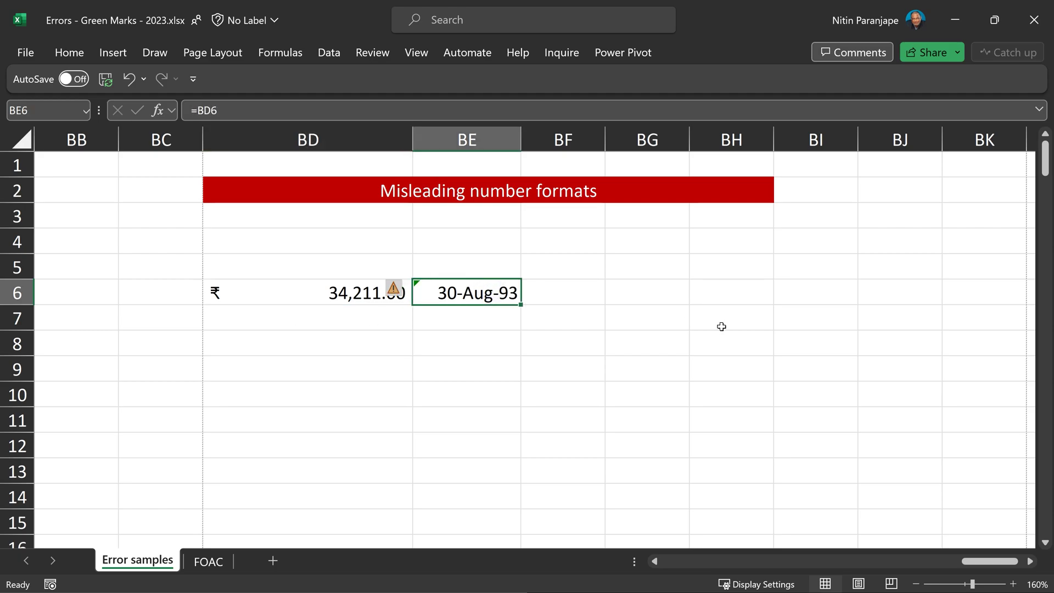
{"action": "key", "text": "F2"}
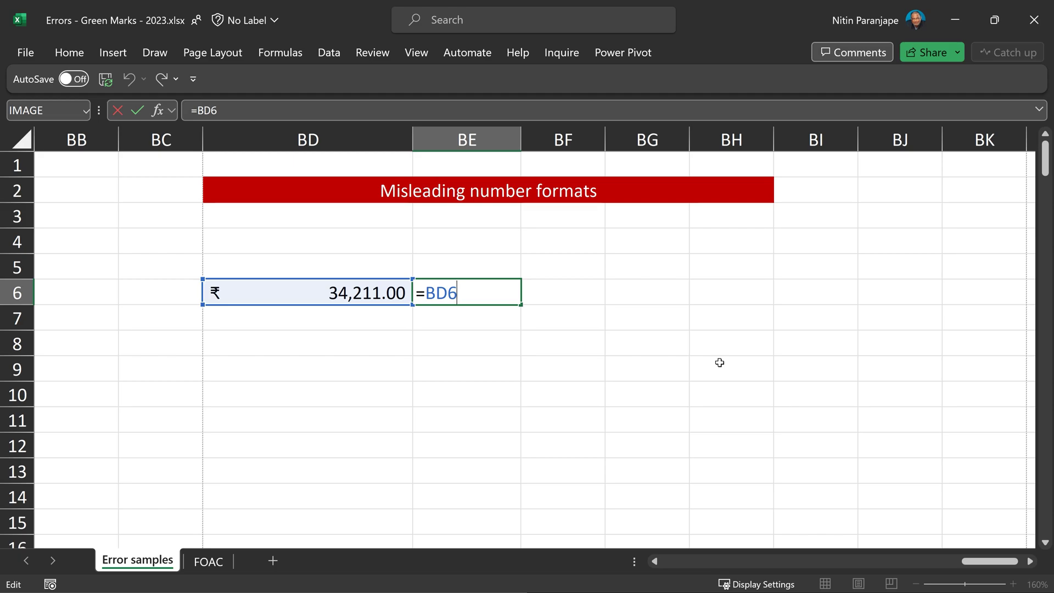
{"action": "key", "text": "Escape"}
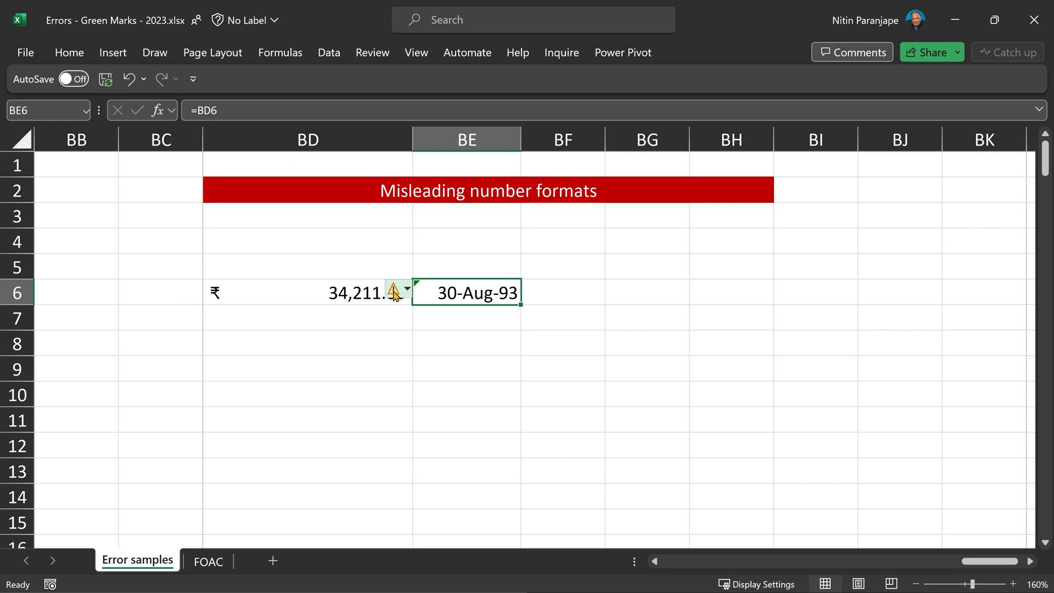
{"action": "left_click", "coordinate": [393, 291]}
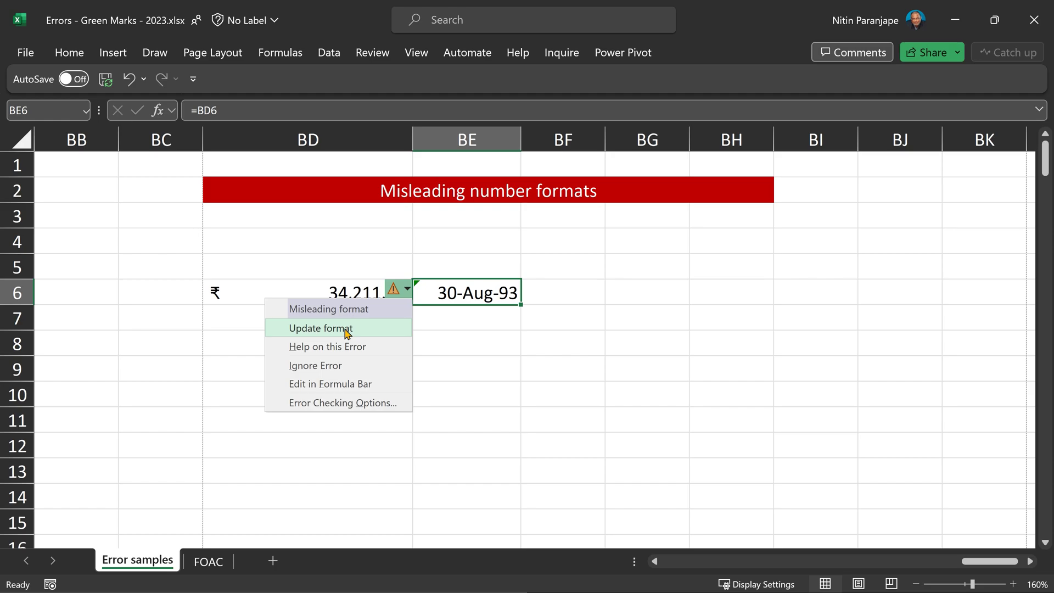
{"action": "left_click", "coordinate": [347, 329]}
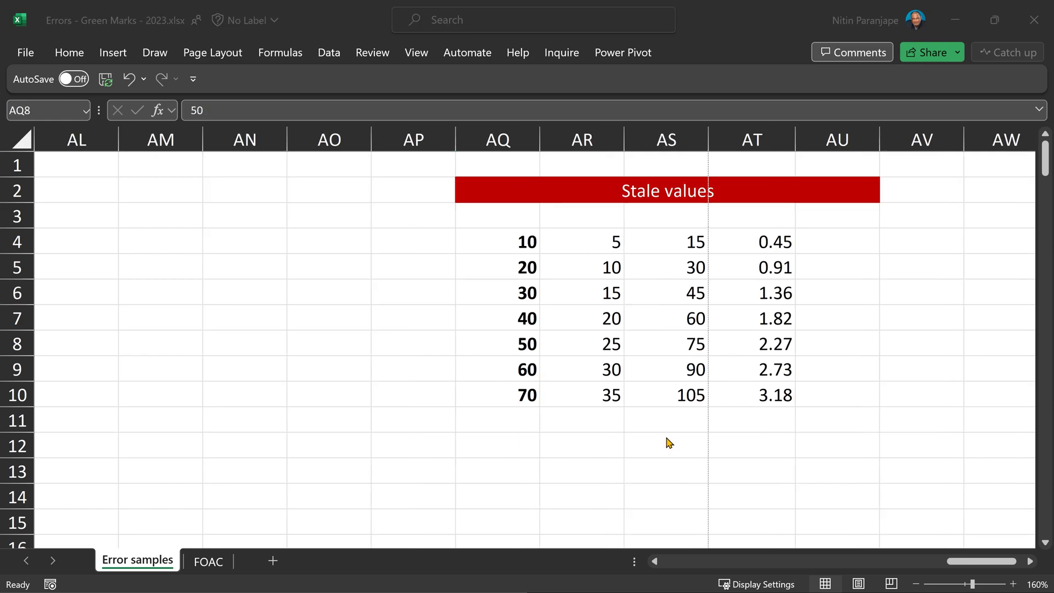
Preview the Stale values formulas and trial-change AQ5 to 30, then undo back to 20
{"action": "left_click", "coordinate": [522, 241]}
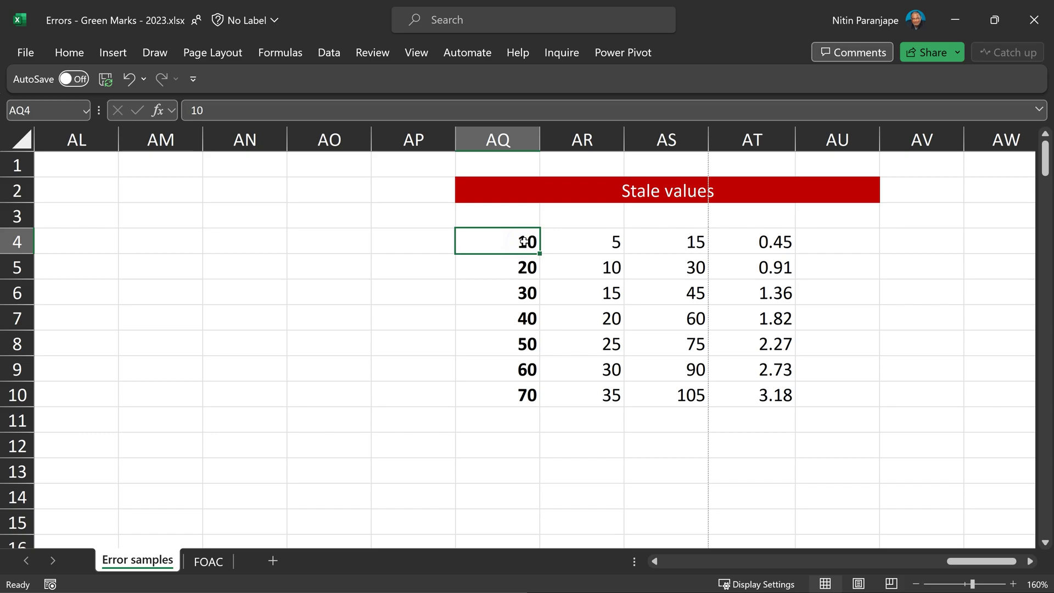
{"action": "key", "text": "Right"}
{"action": "key", "text": "Right"}
{"action": "key", "text": "ctrl+grave"}
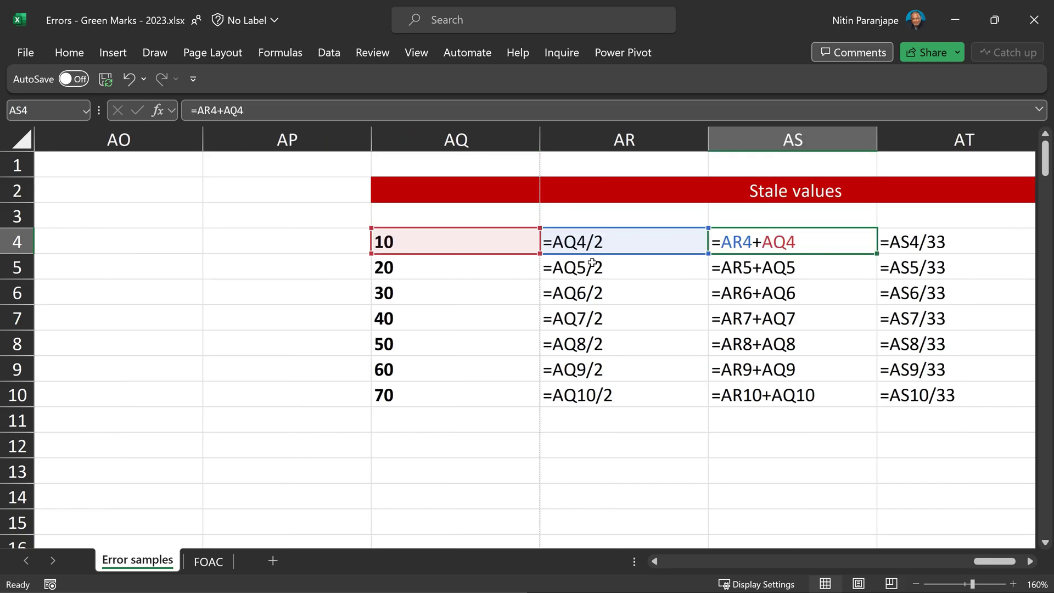
{"action": "key", "text": "ctrl+grave"}
{"action": "left_click", "coordinate": [255, 272]}
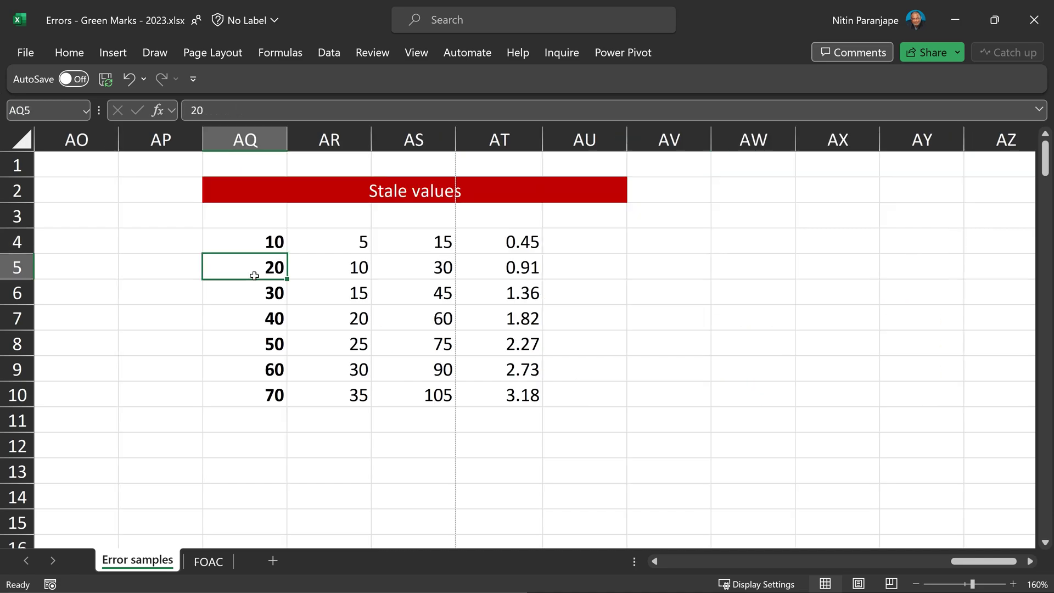
{"action": "type", "text": "30"}
{"action": "key", "text": "Return"}
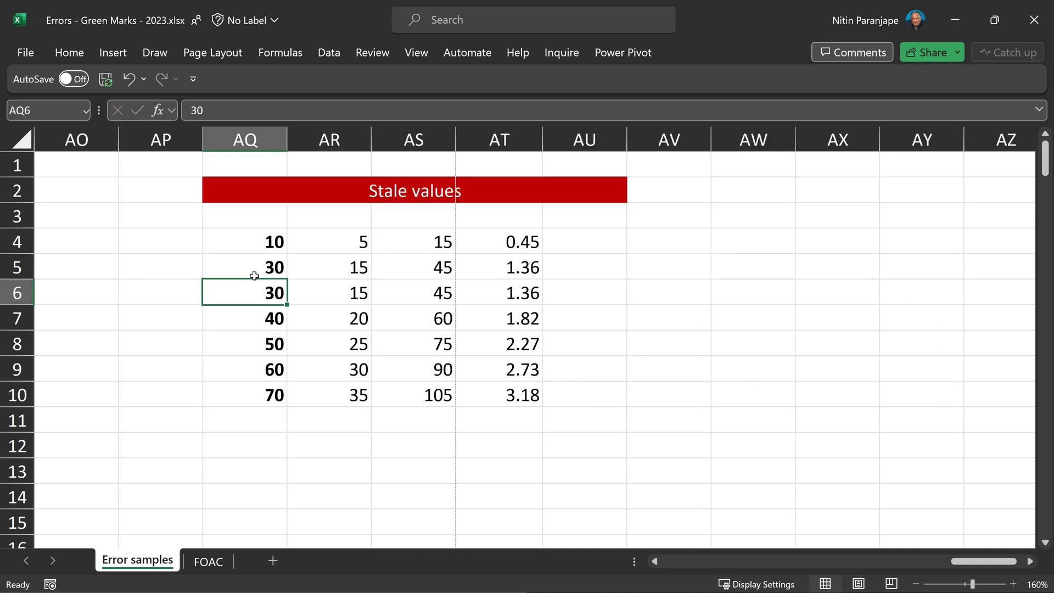
{"action": "key", "text": "ctrl+z"}
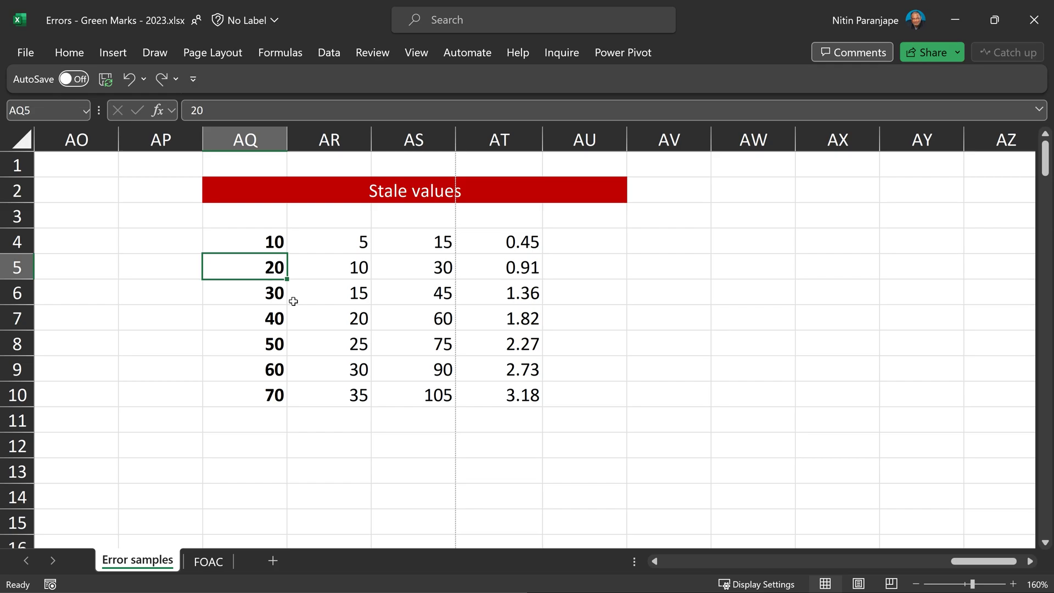
Set calculation to Manual and enter 444 in AQ5, leaving row 5's results stale
{"action": "left_click", "coordinate": [293, 55]}
{"action": "left_click", "coordinate": [935, 102]}
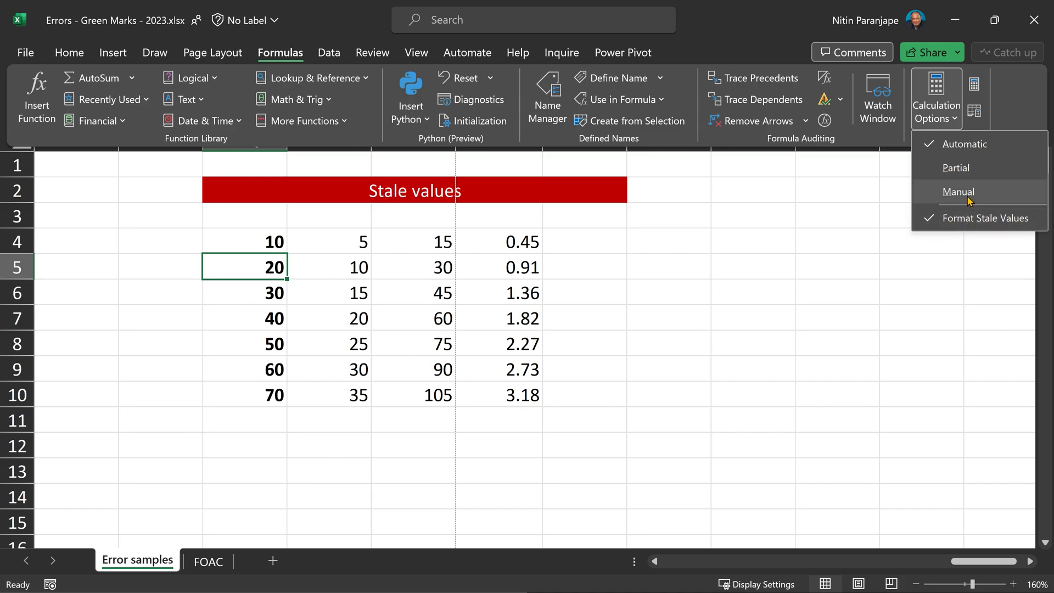
{"action": "left_click", "coordinate": [966, 199]}
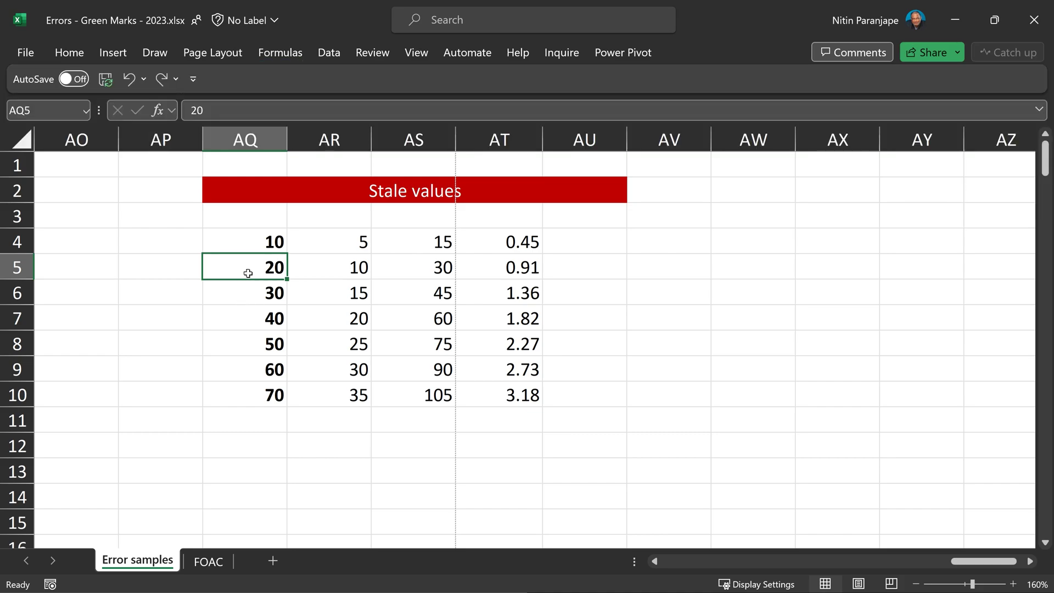
{"action": "type", "text": "444"}
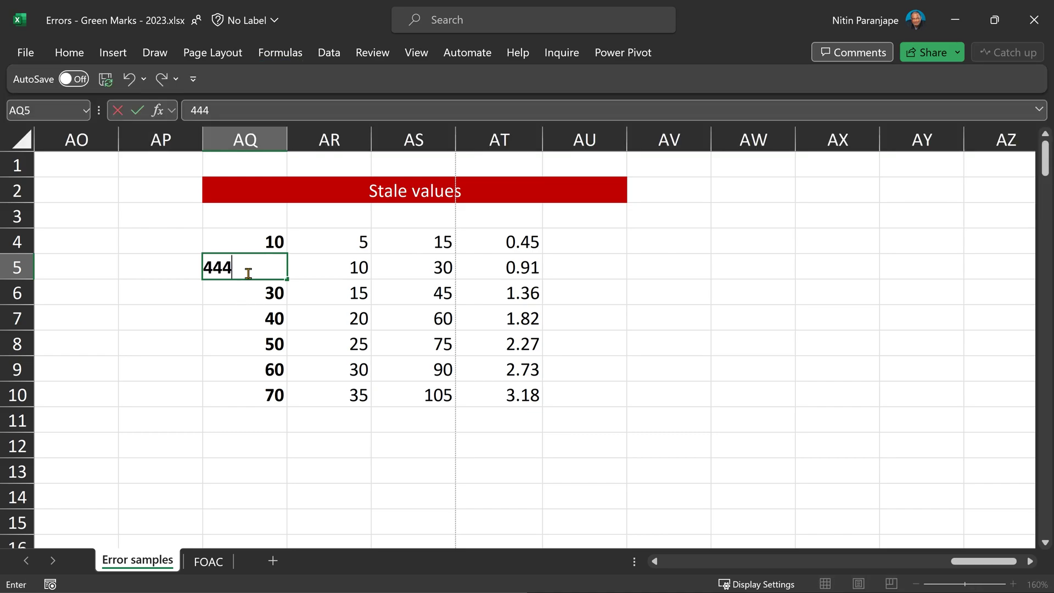
{"action": "key", "text": "Return"}
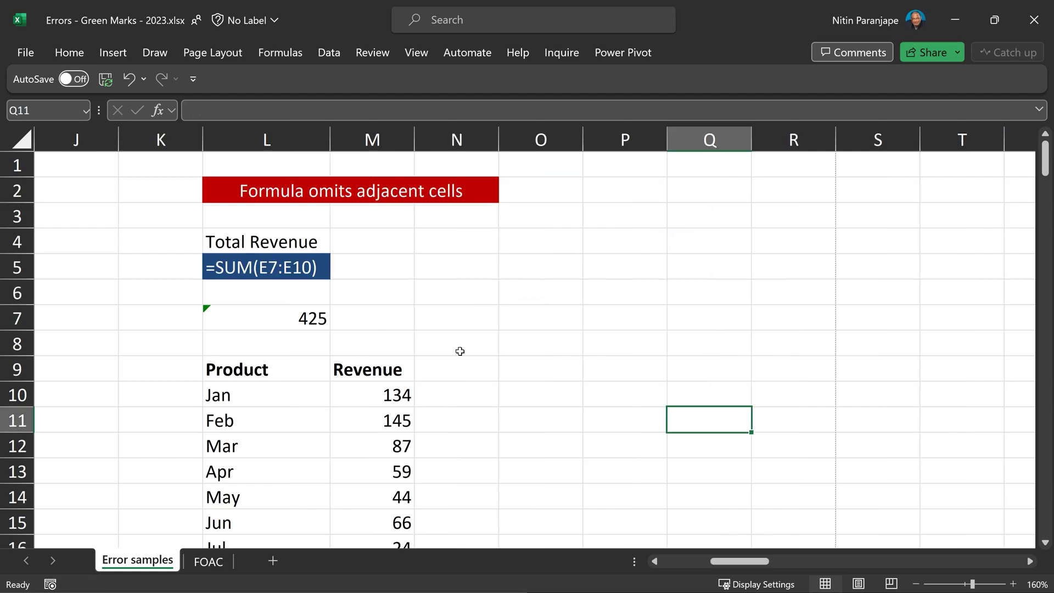
{"action": "left_click", "coordinate": [337, 406]}
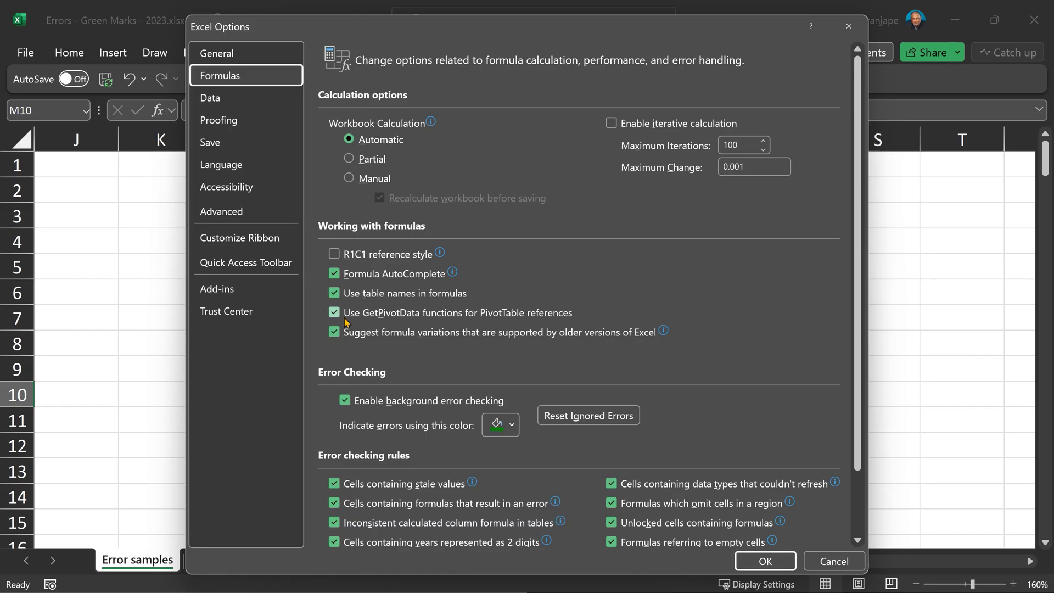
{"action": "left_click", "coordinate": [345, 400]}
{"action": "left_click", "coordinate": [765, 560]}
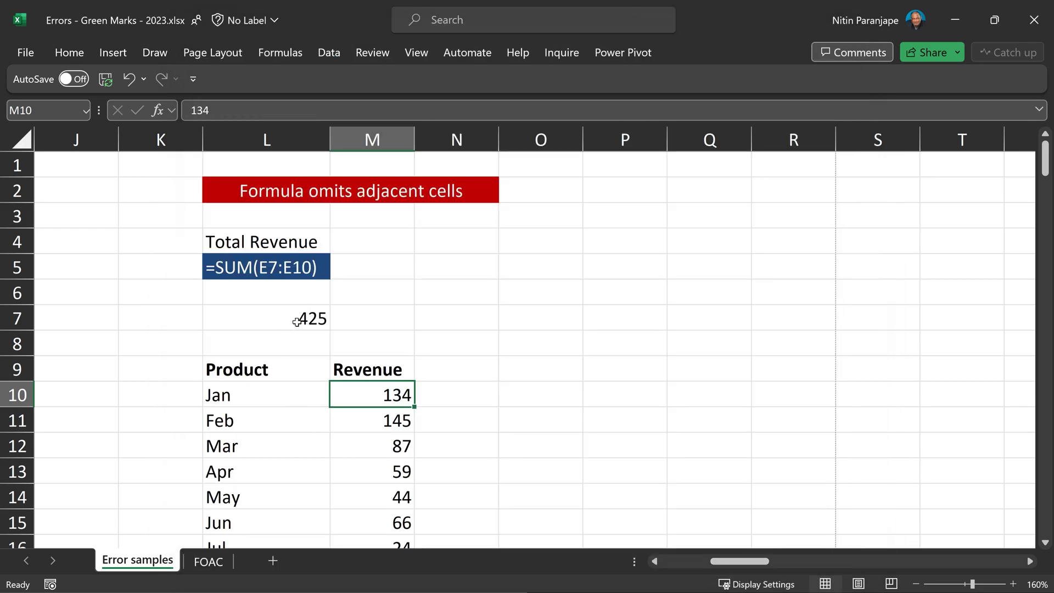
{"action": "left_click", "coordinate": [297, 321]}
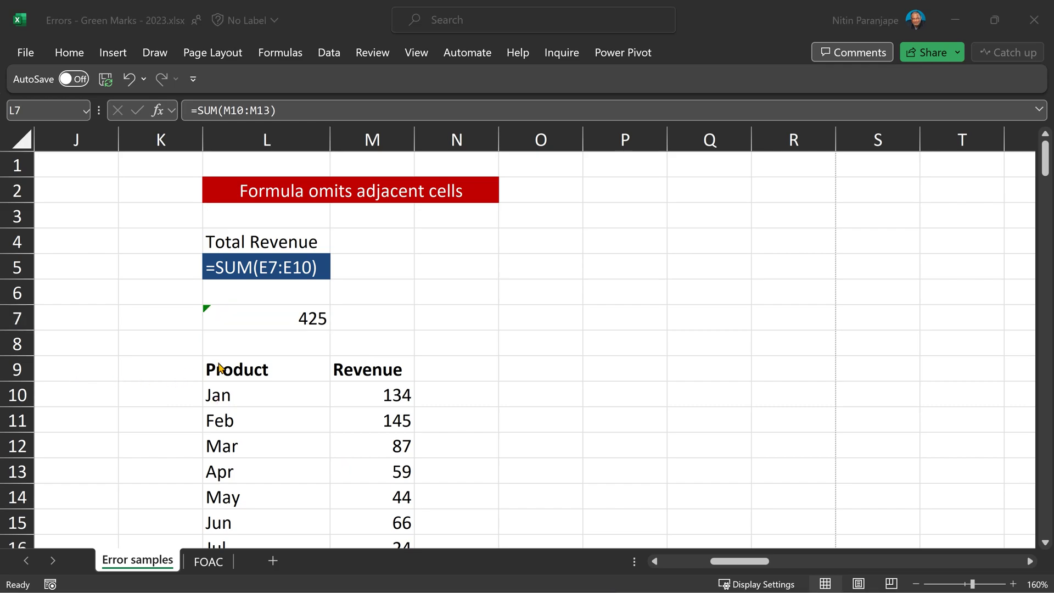
Ignore L7's omitted-cells warning, reset ignored errors, then expand L7 to =SUM(M10:M16) totalling 559
{"action": "left_click", "coordinate": [285, 319]}
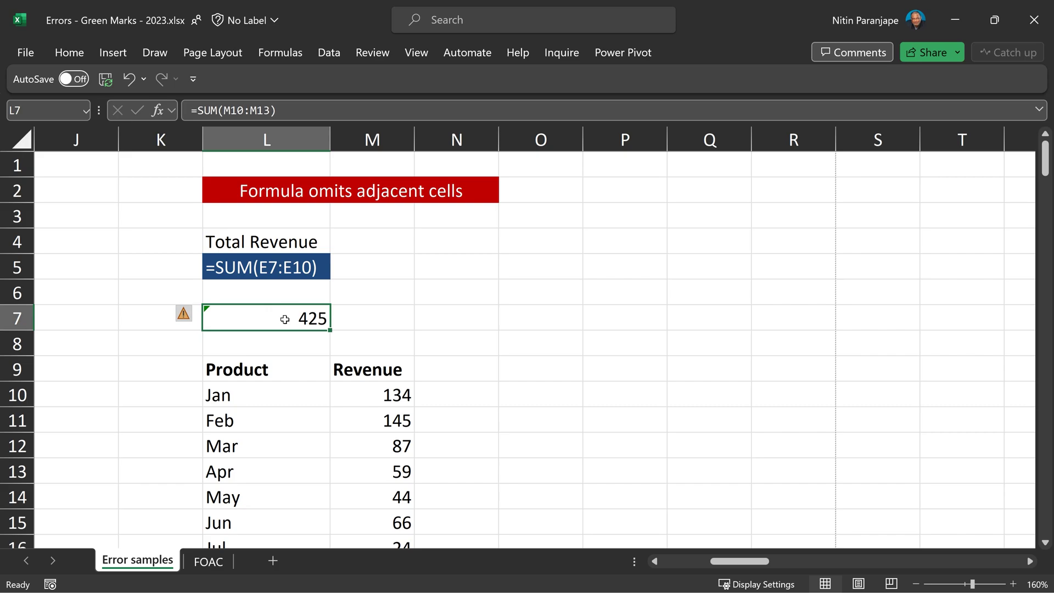
{"action": "mouse_move", "coordinate": [187, 320]}
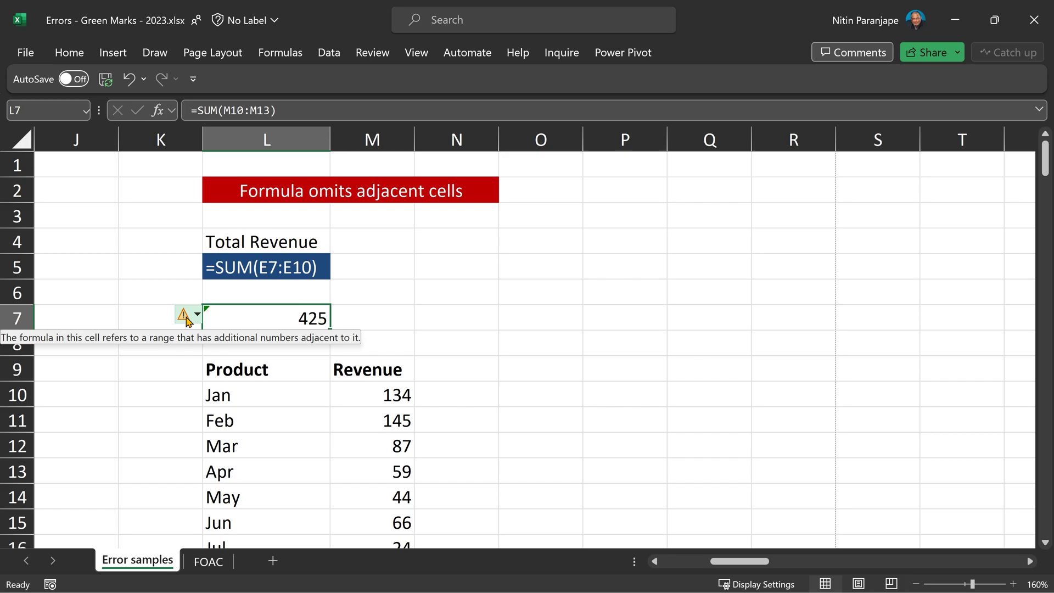
{"action": "left_click", "coordinate": [186, 320]}
{"action": "left_click", "coordinate": [93, 390]}
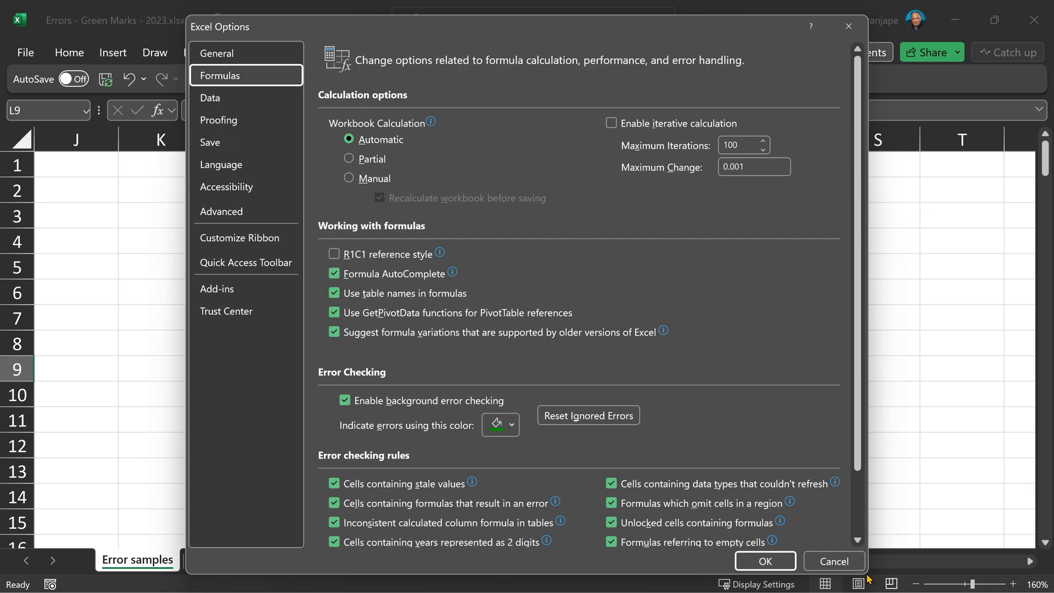
{"action": "left_click", "coordinate": [620, 420]}
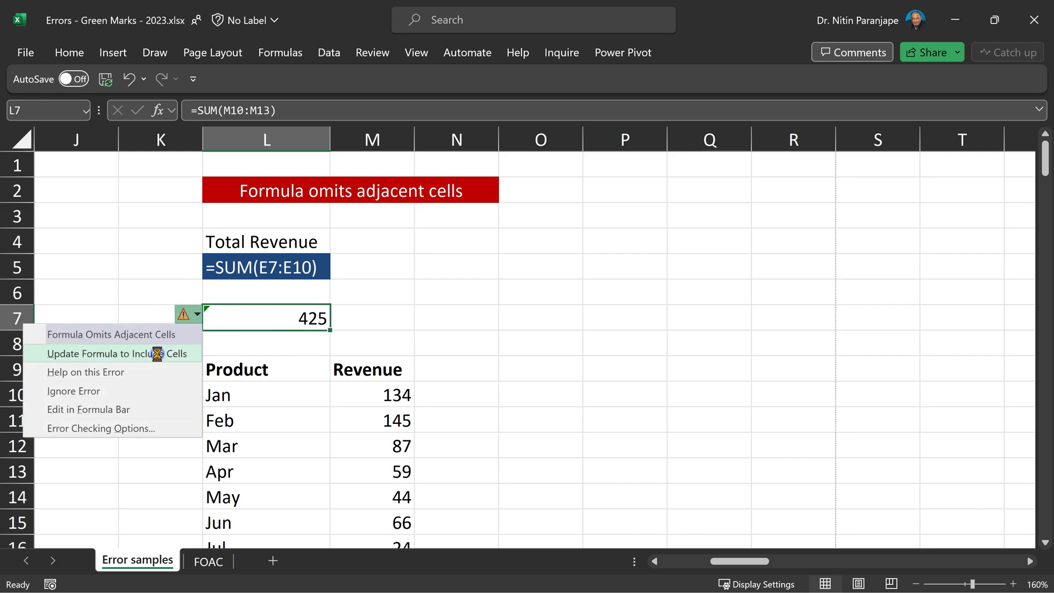
{"action": "left_click", "coordinate": [159, 351]}
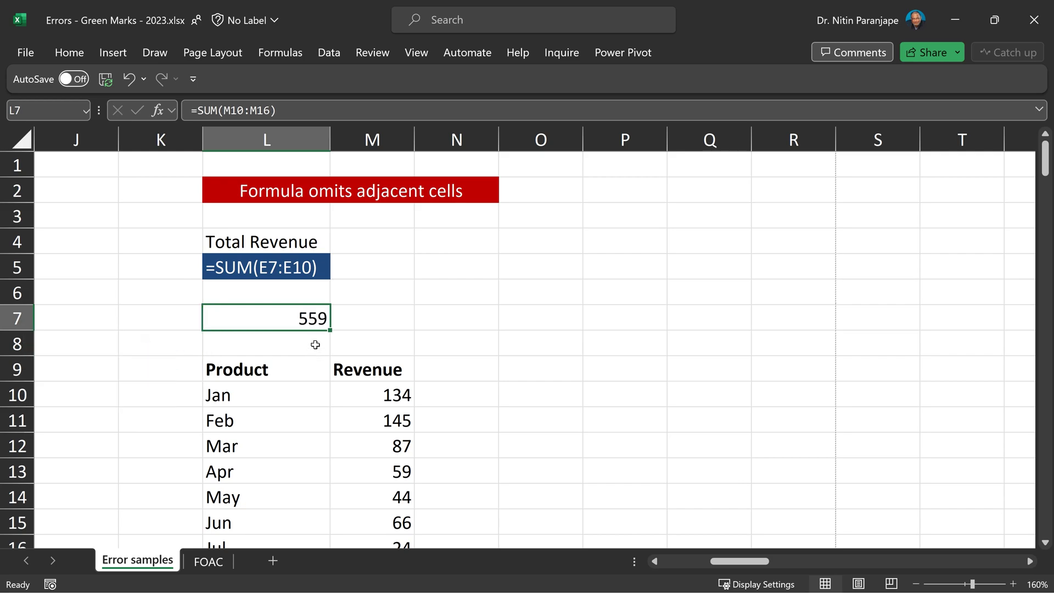